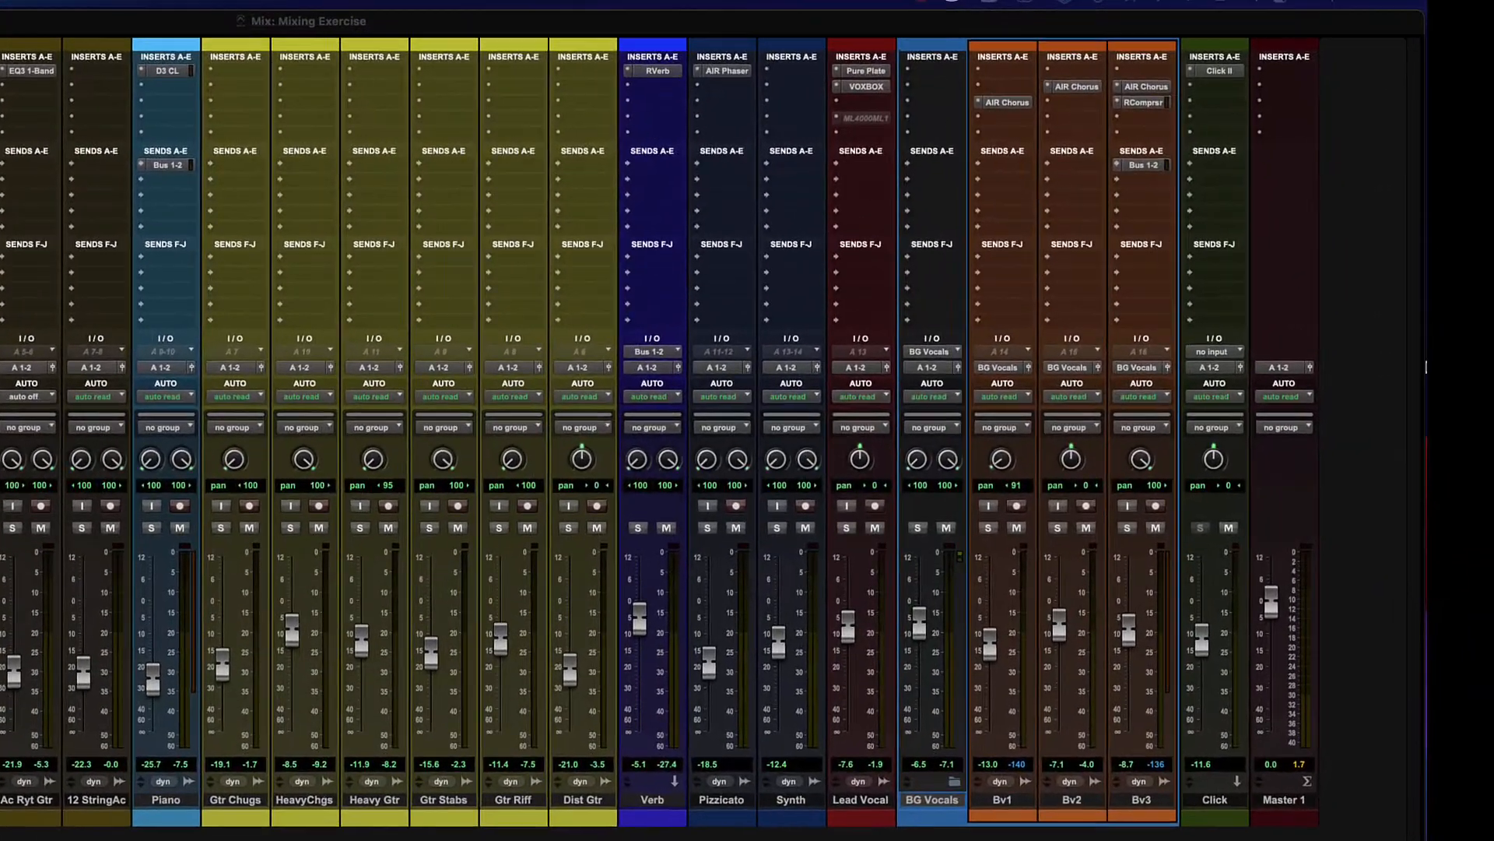
left_click(1271, 71)
mouse_move(1313, 74)
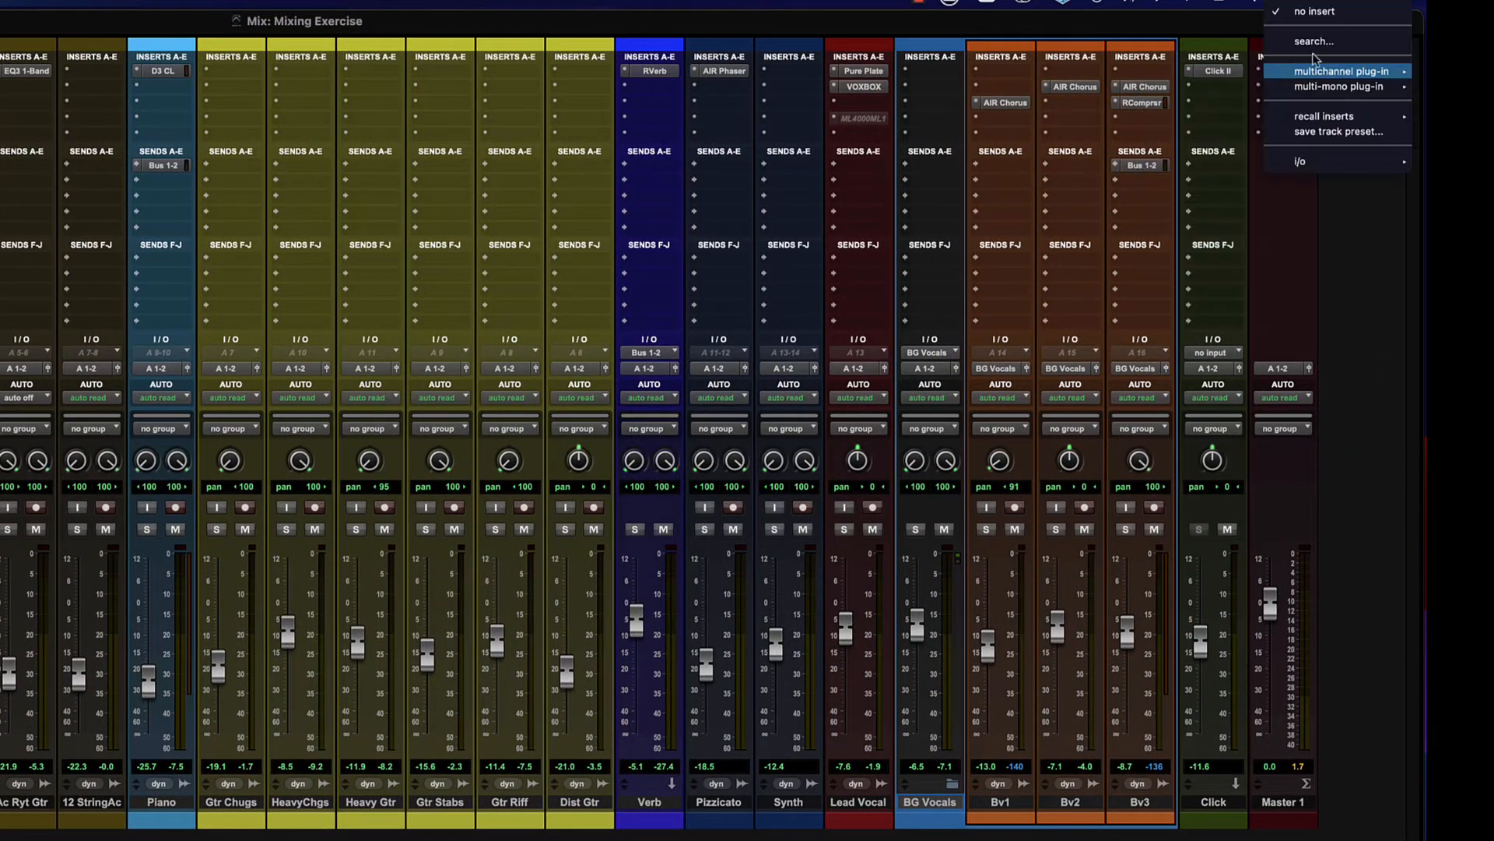
left_click(1389, 526)
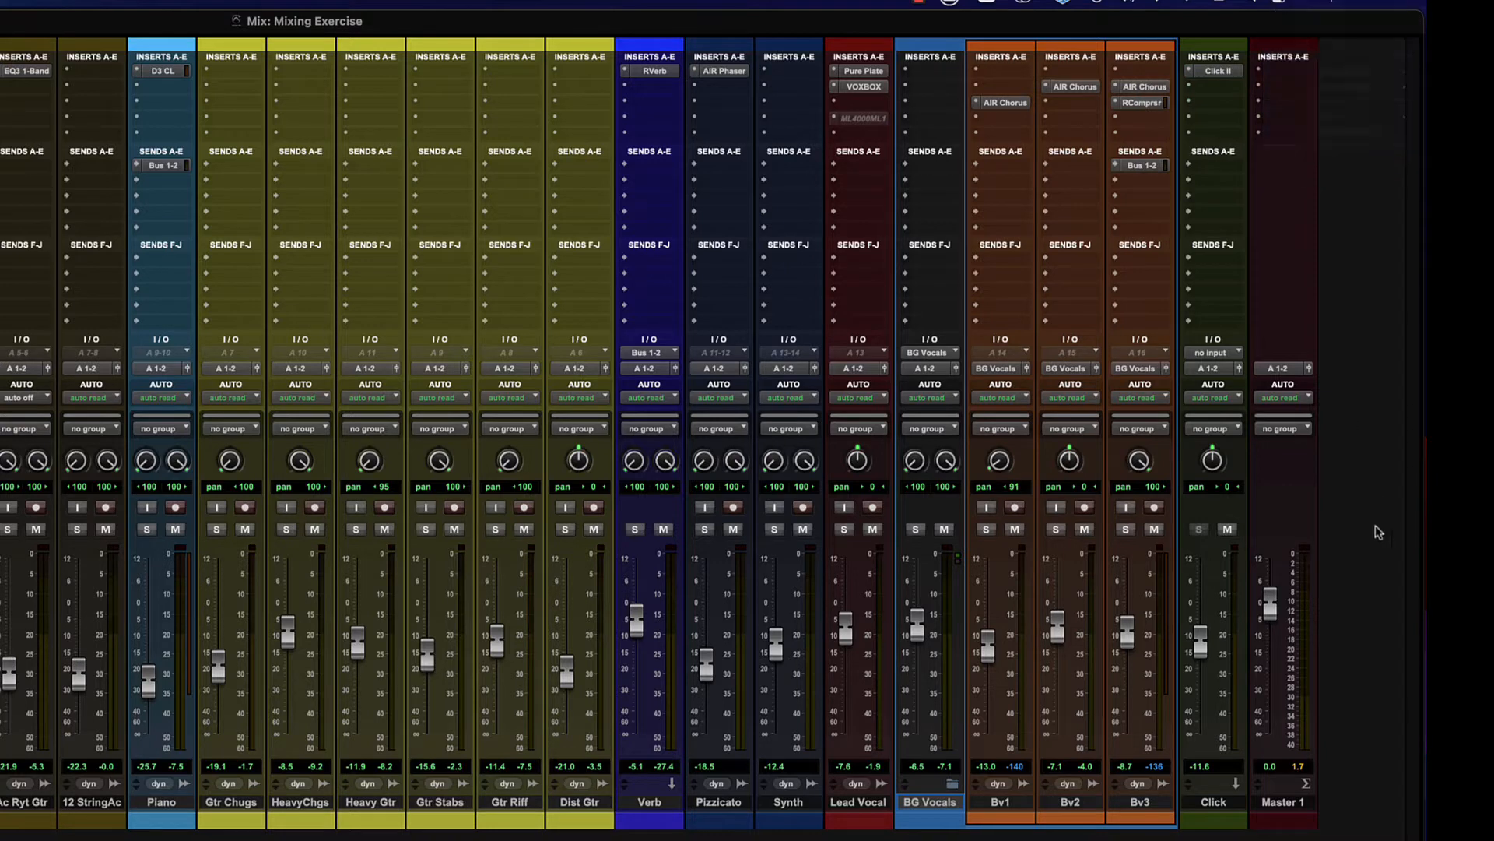
- Raise all faders together by about 7.3 dB through the <ALL> group, then return Master 1 to 0.0 dB and play the mix
key("shift+1")
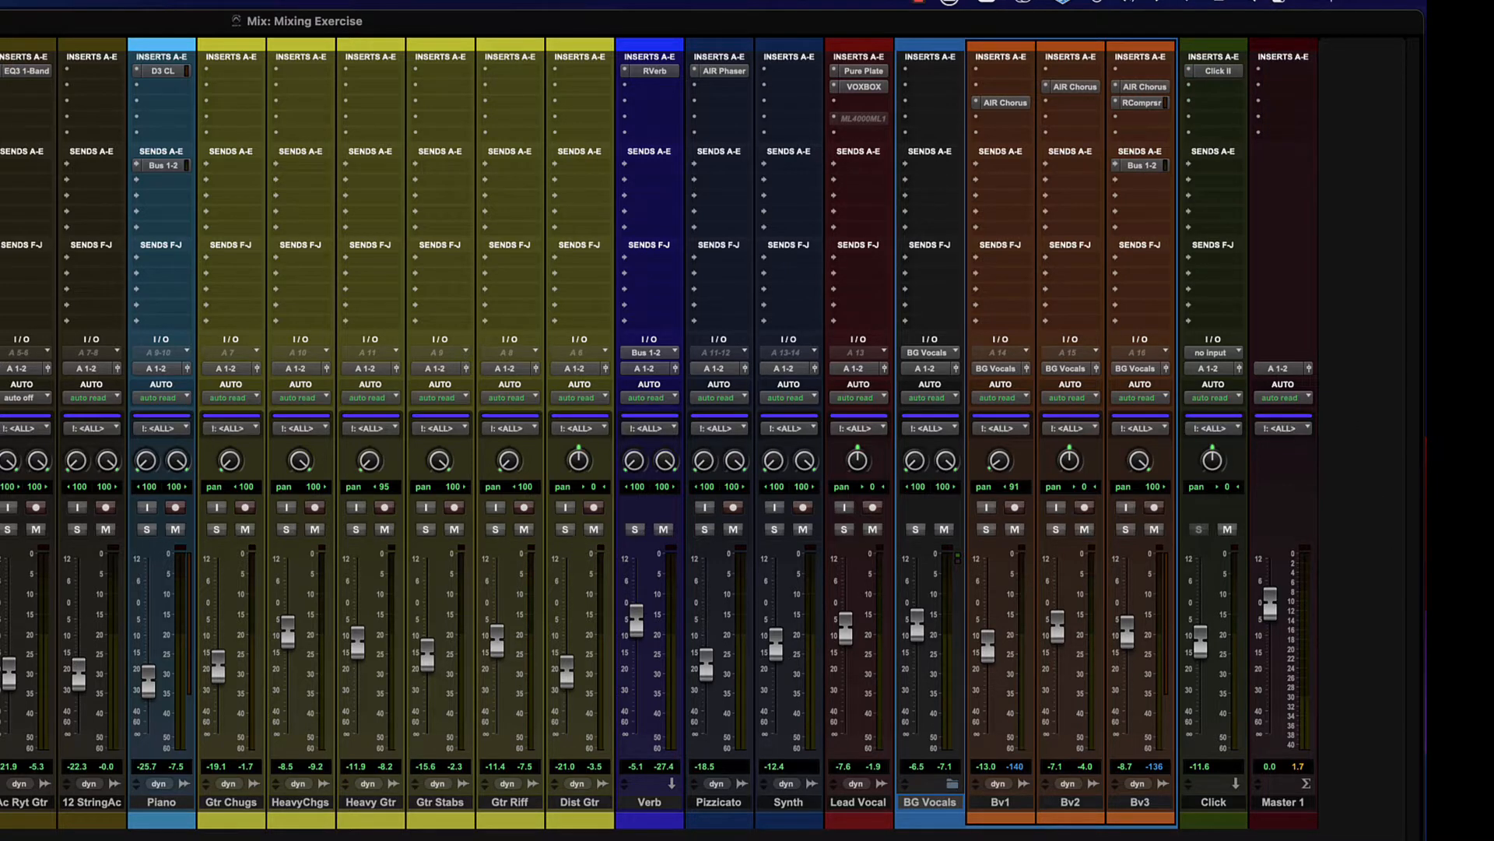
left_click_drag(636, 620, 636, 595)
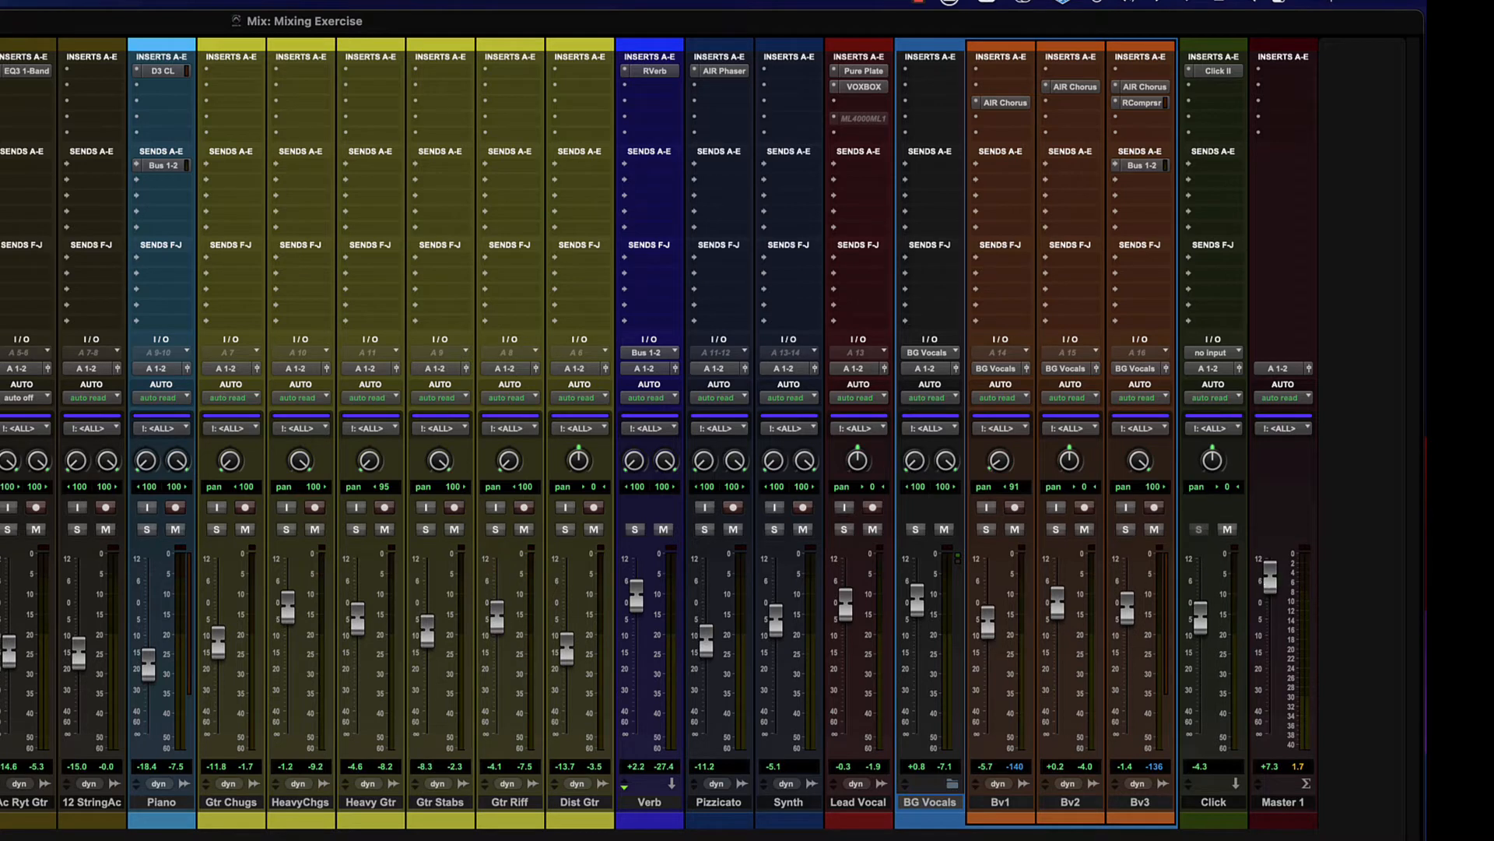
key("shift+1")
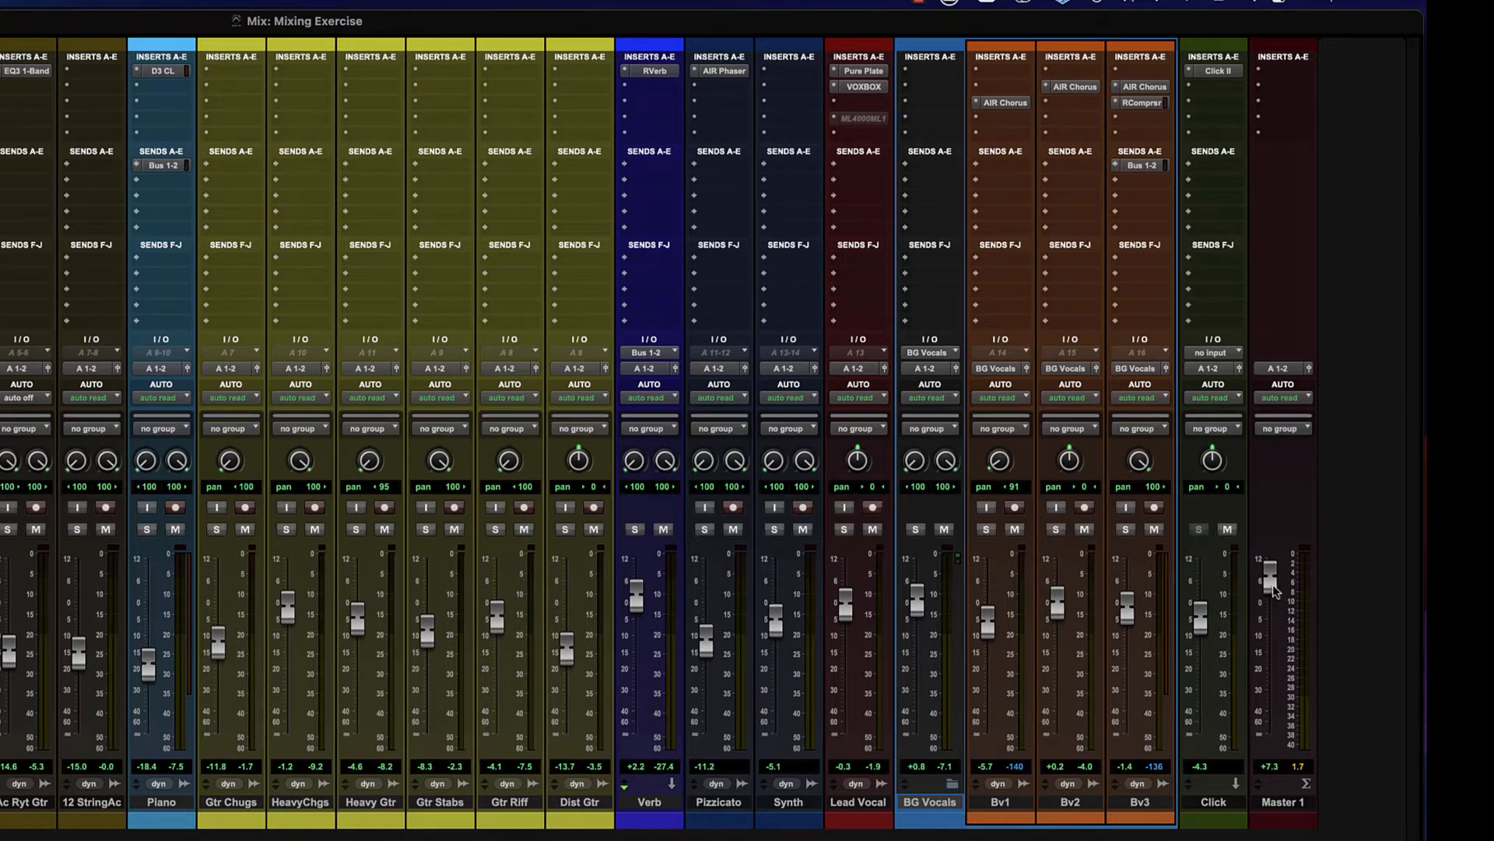
left_click_drag(1273, 585, 1274, 615)
key("space")
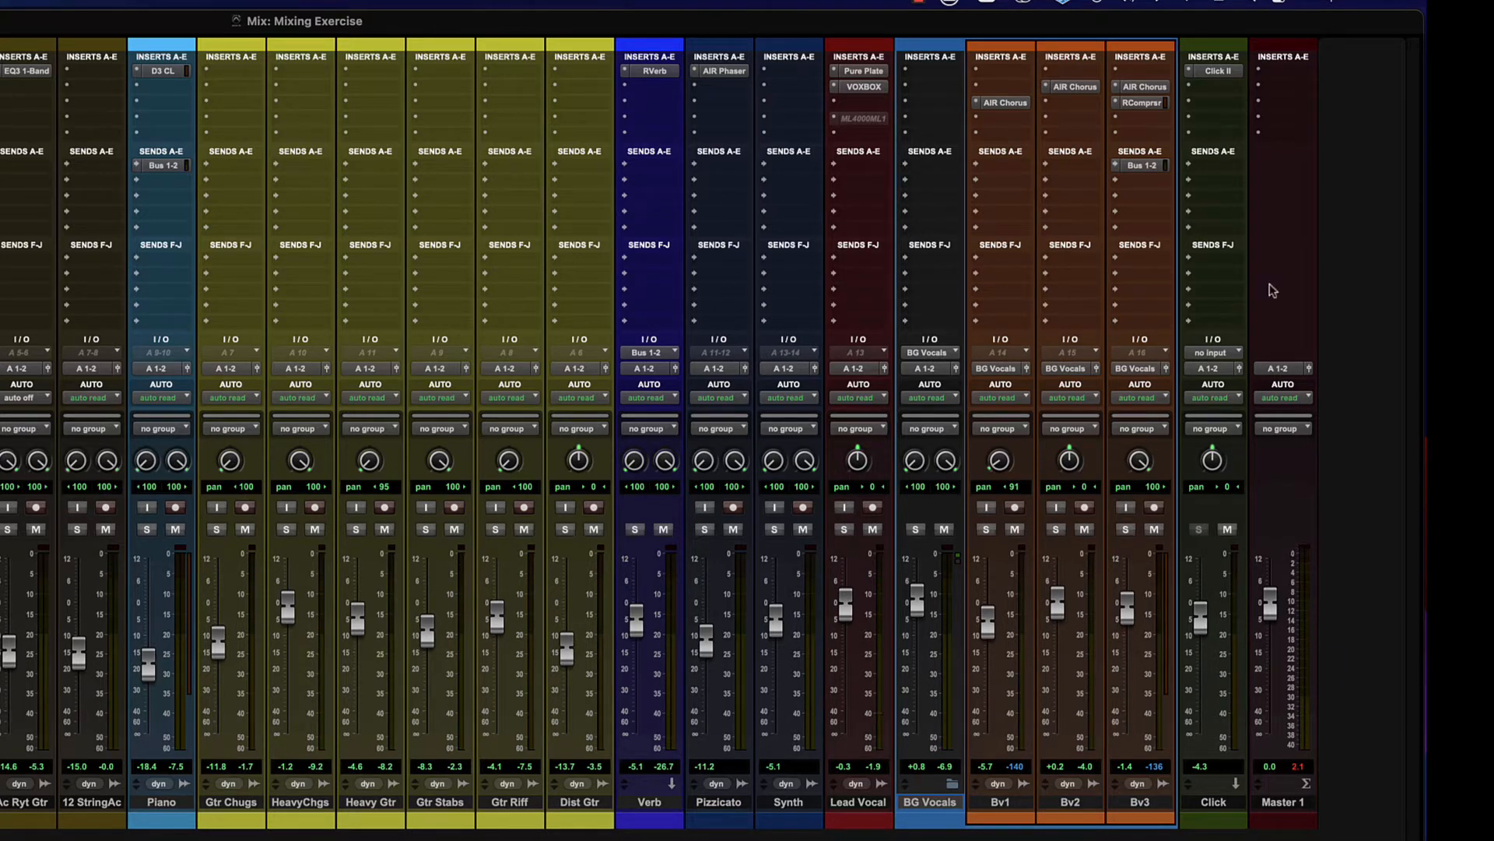
- Add the stereo Maxim limiter as the first insert on Master 1 and load its CD Mastering (16bit) preset
left_click(1277, 70)
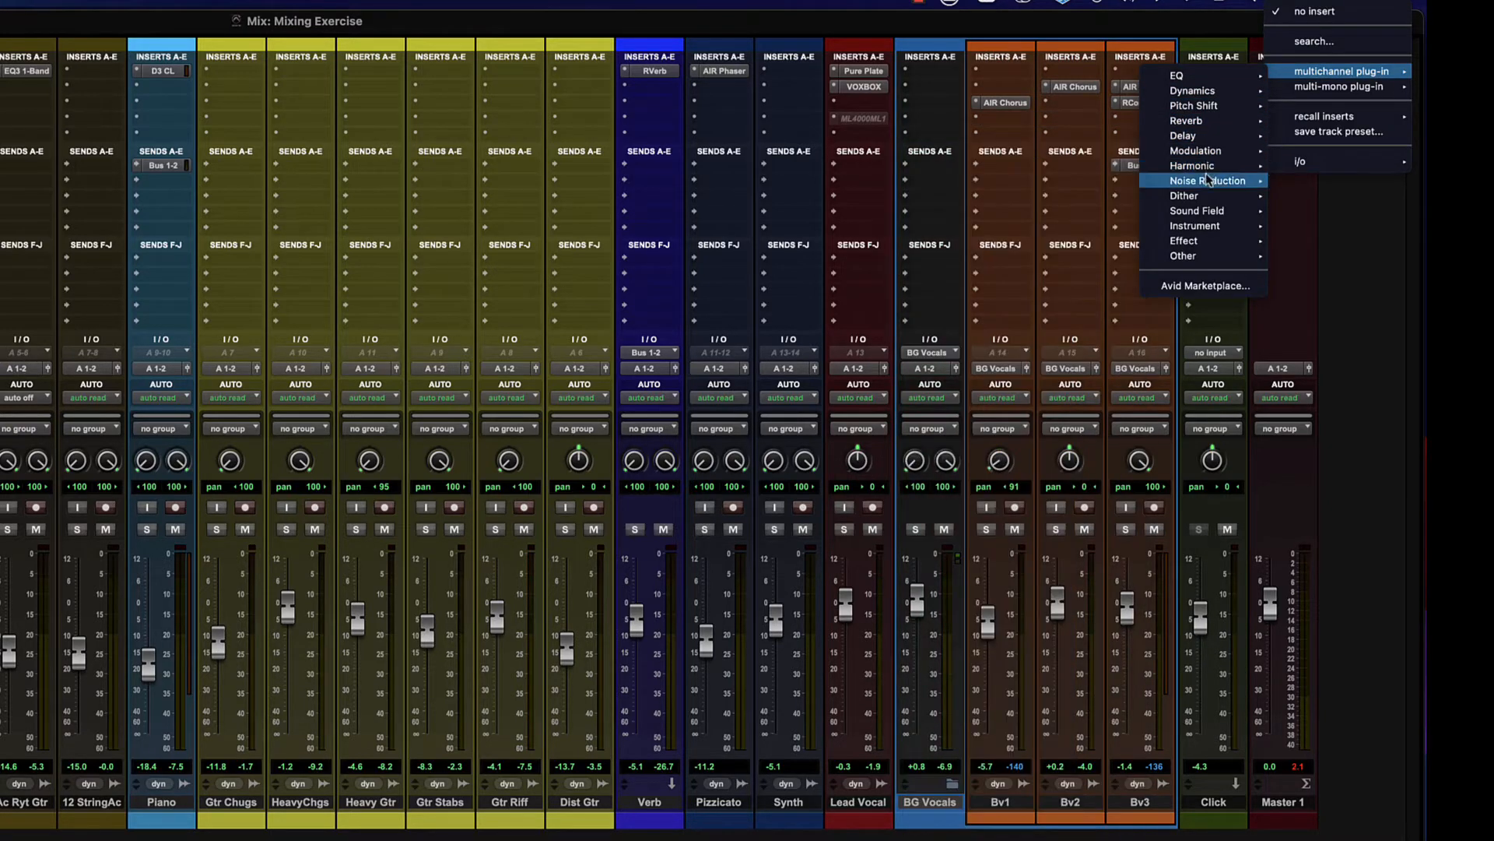
mouse_move(1196, 93)
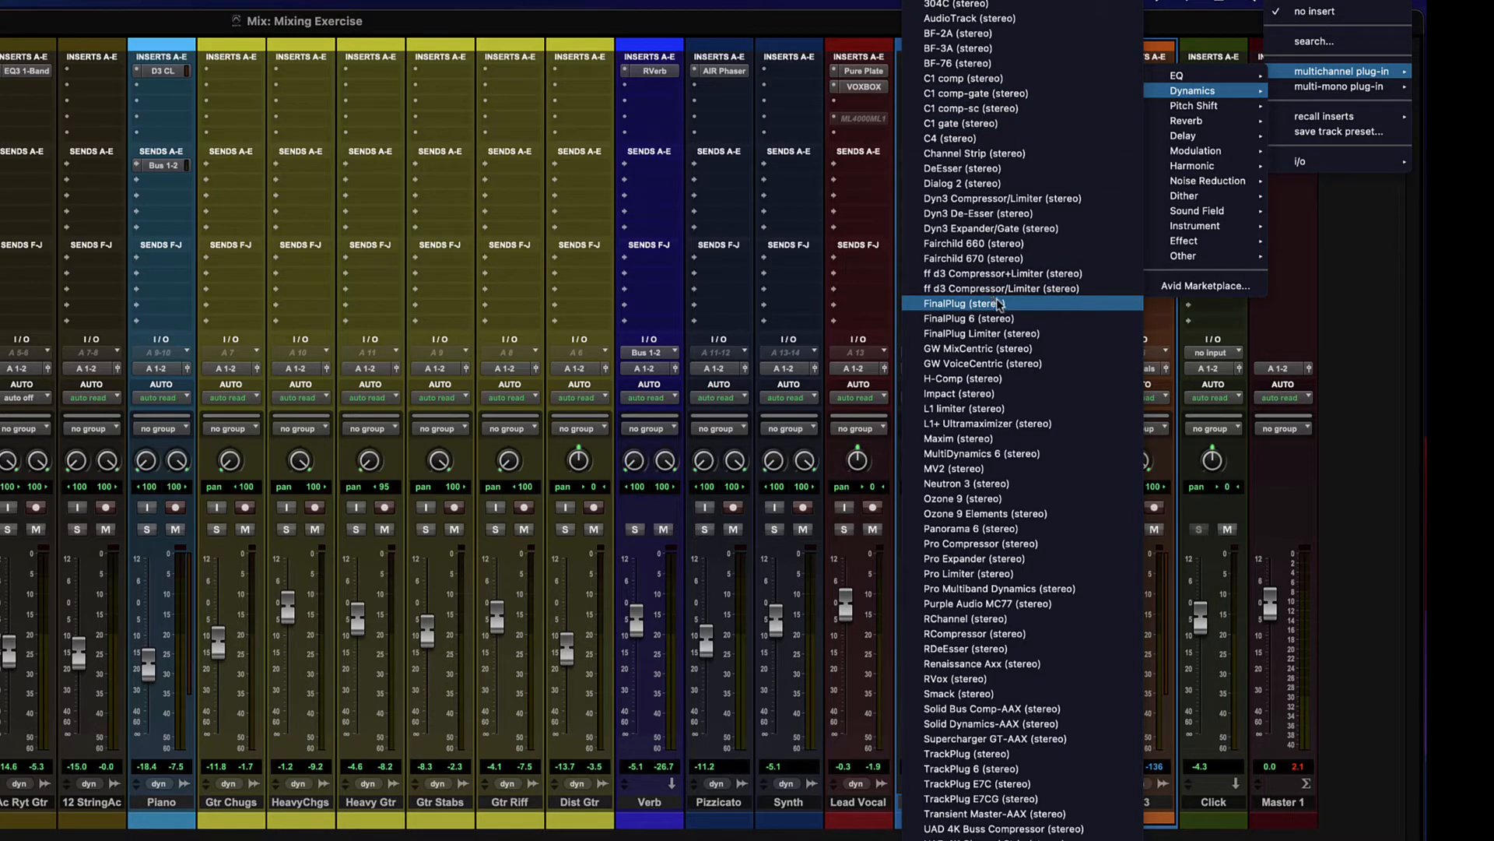
left_click(958, 438)
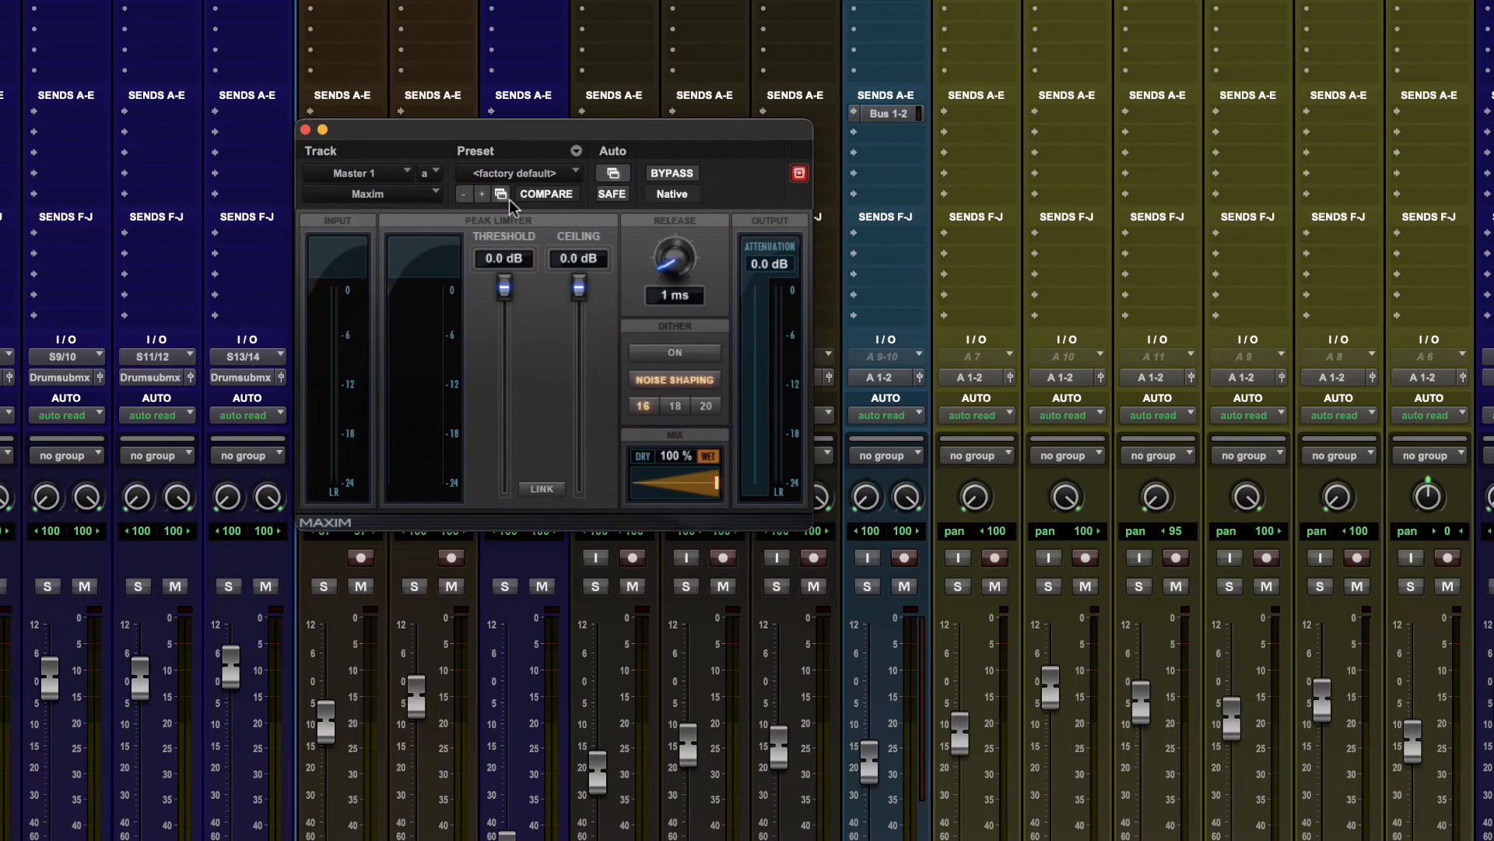
left_click(117, 197)
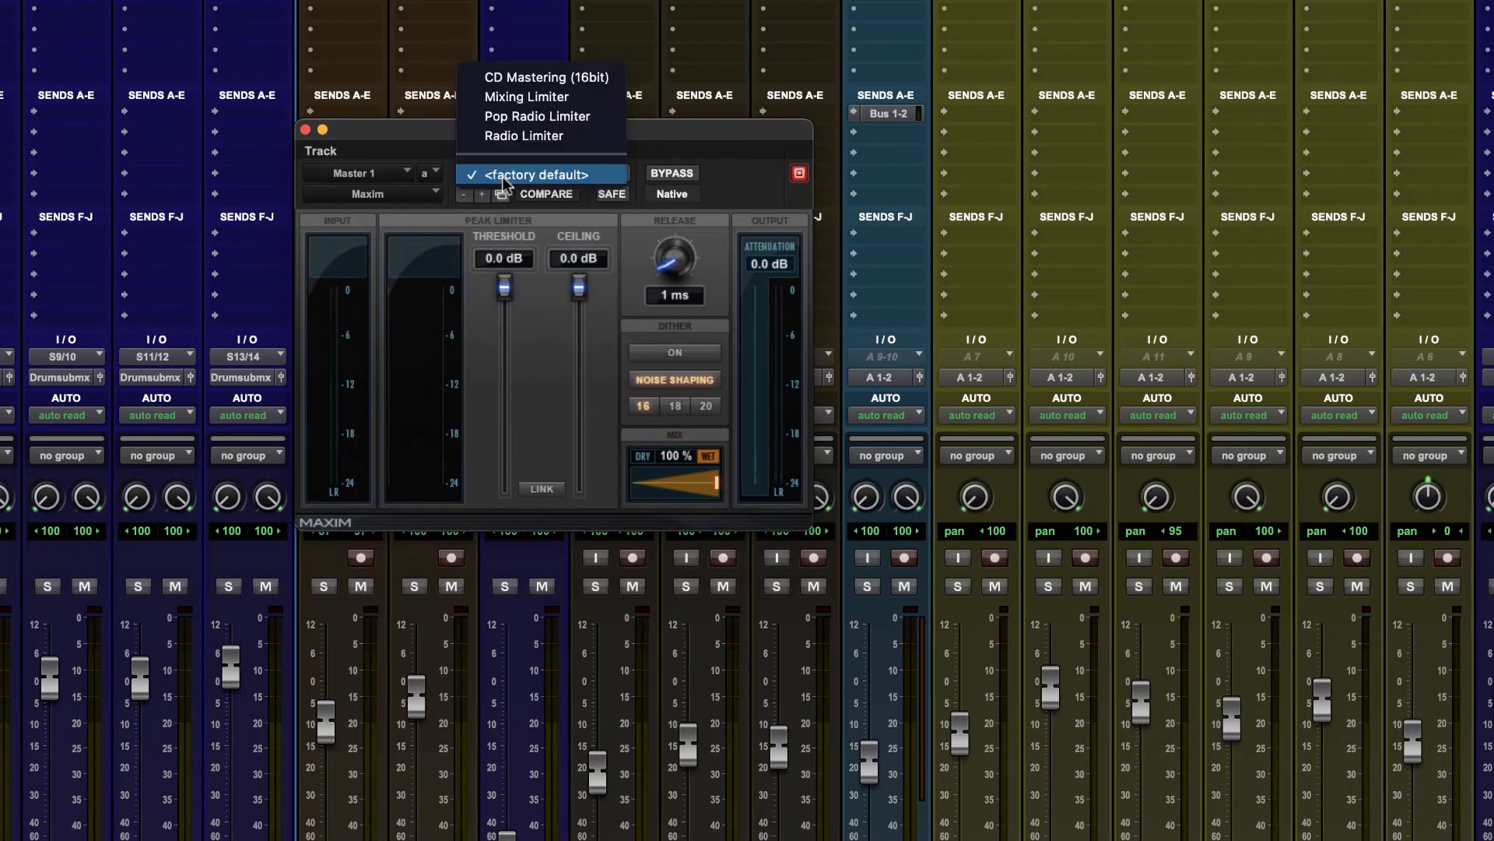
left_click(537, 77)
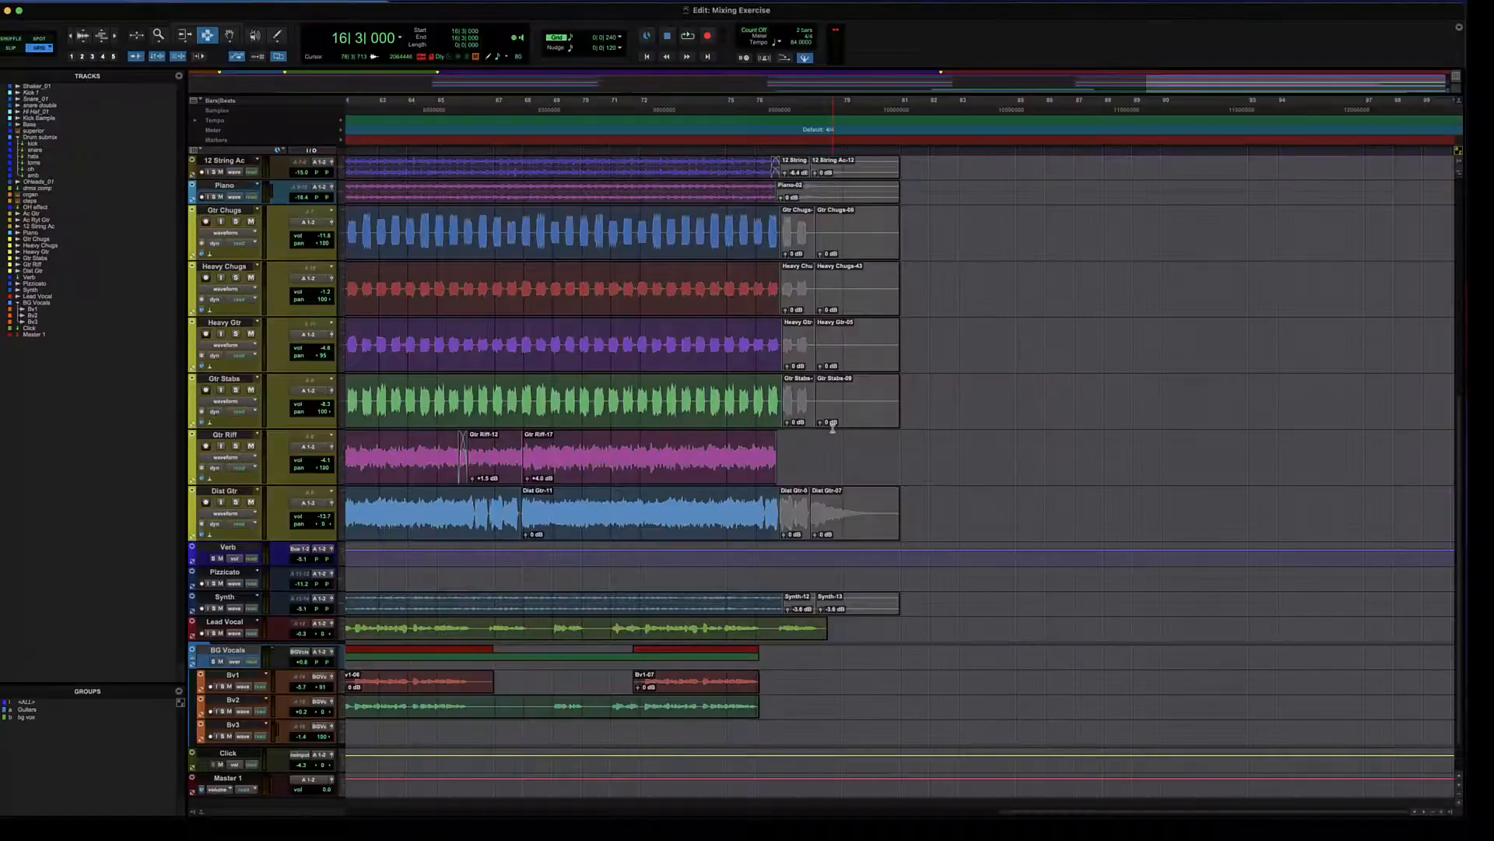
- In the Edit window, create a fade-out at the end of the final Lead Vocal clip, starting at 77|4|720
scroll(832, 428, "up", 10)
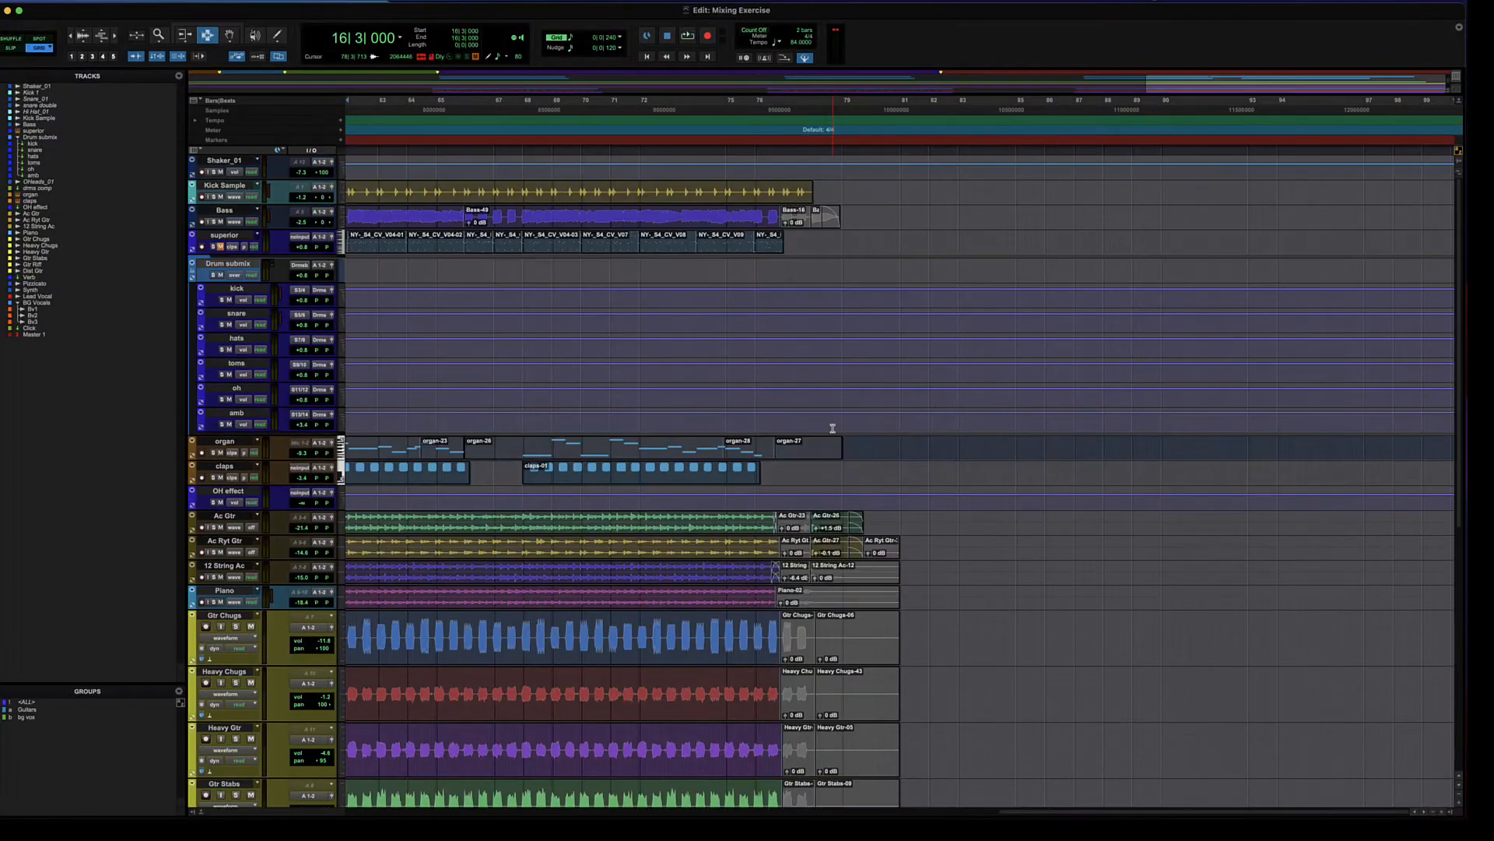
scroll(832, 428, "down", 10)
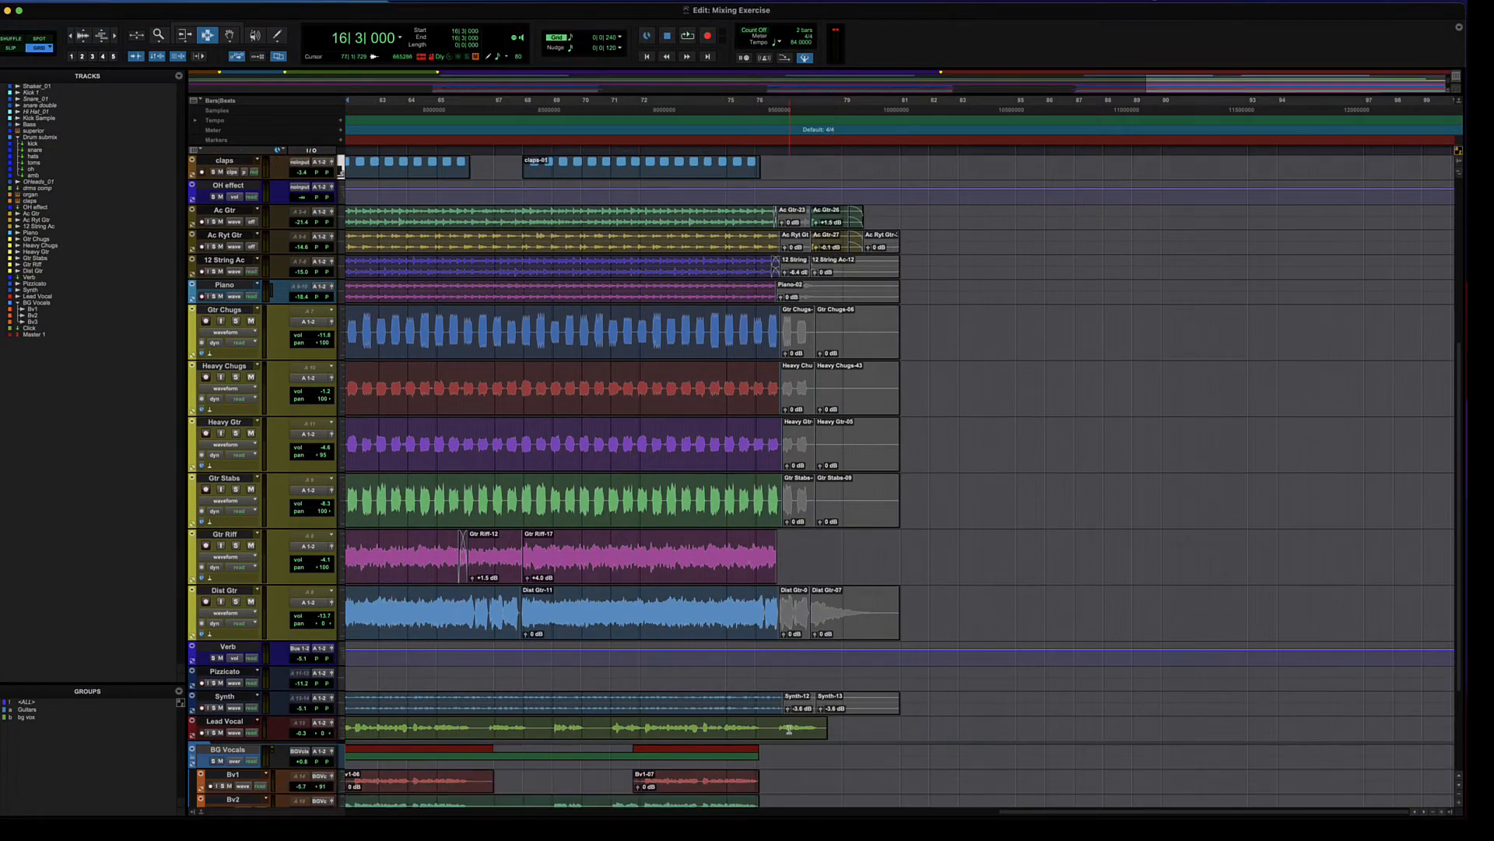
left_click(789, 729)
key("super+bracketright")
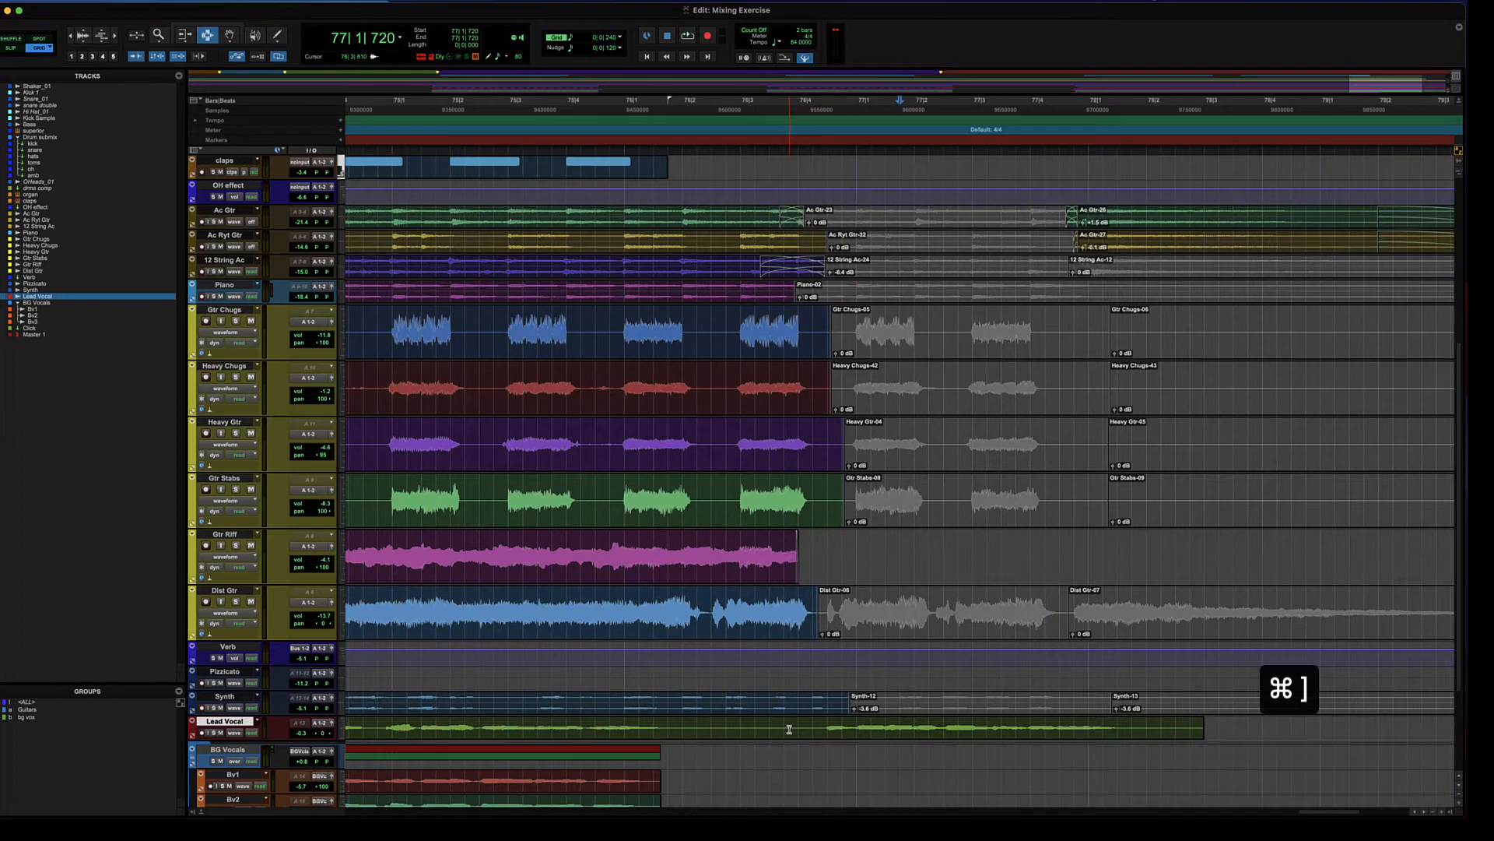
key("super+bracketright")
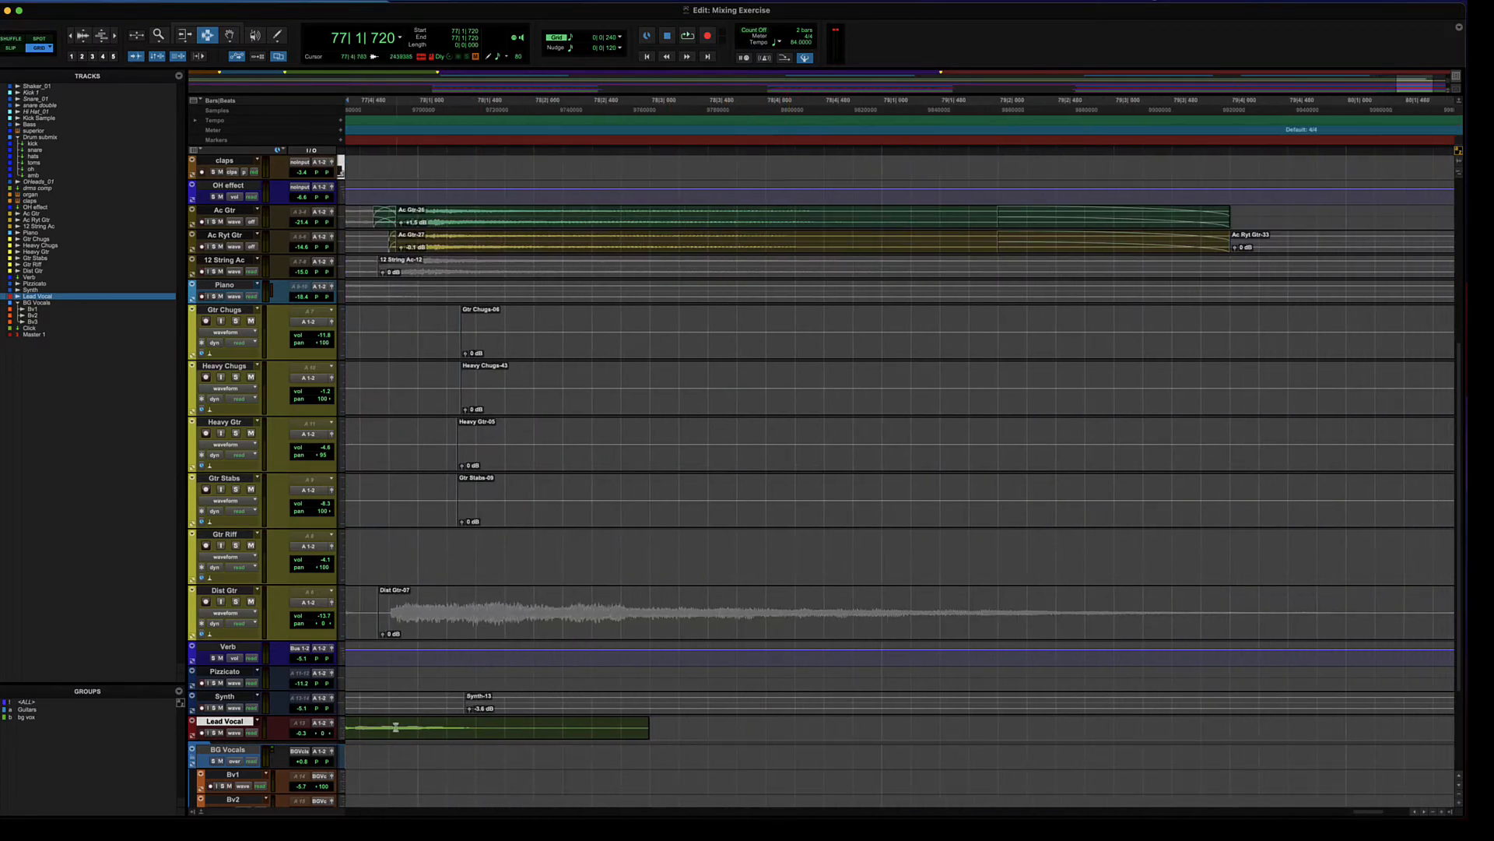
left_click_drag(395, 727, 820, 736)
key("super+f")
key("Return")
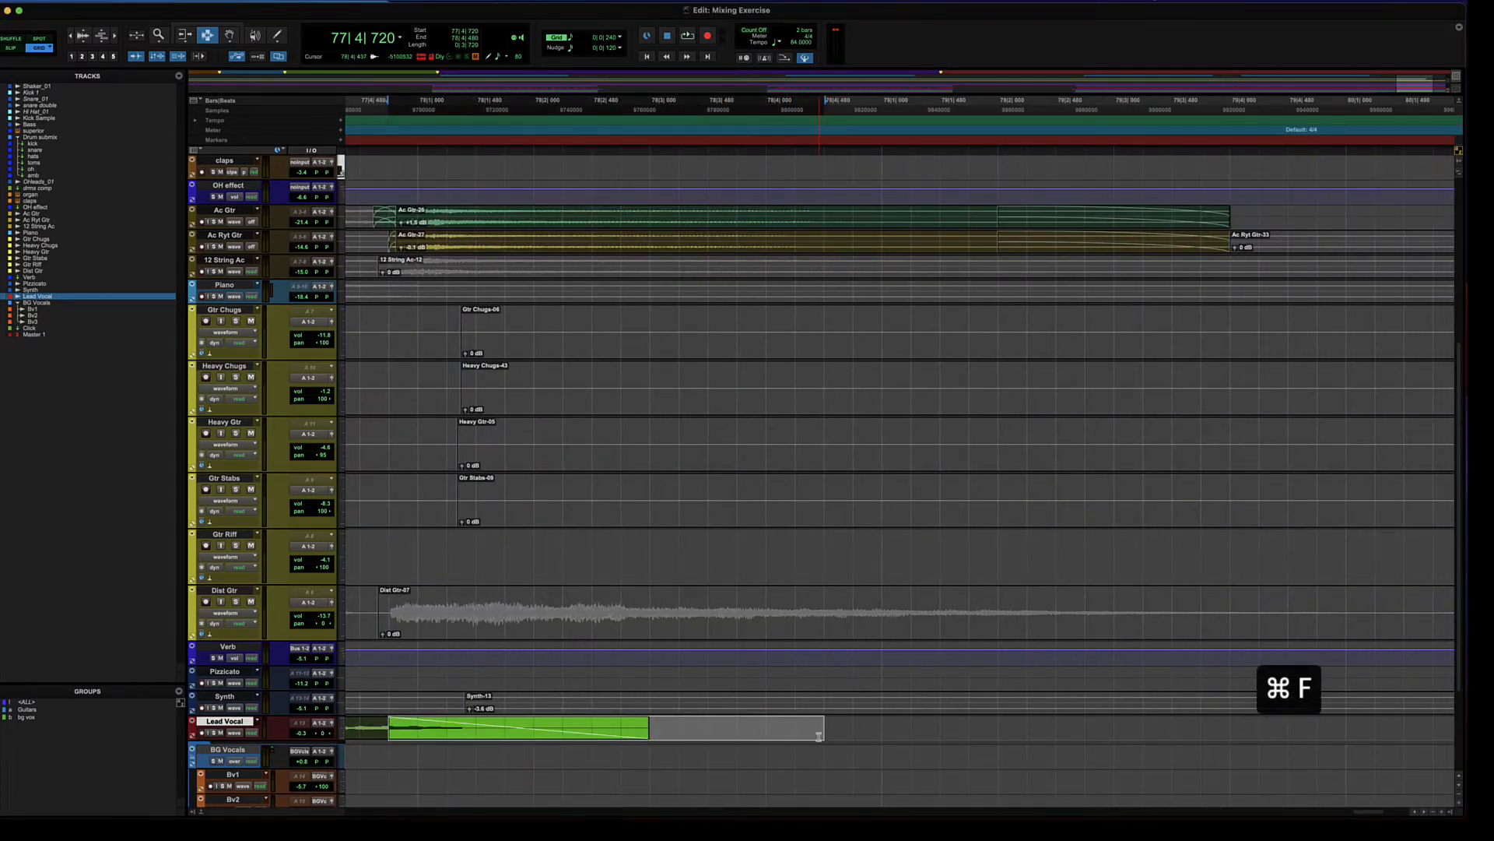
- Set the Lead Vocal track height to extreme to inspect the fade-out
left_click(340, 733)
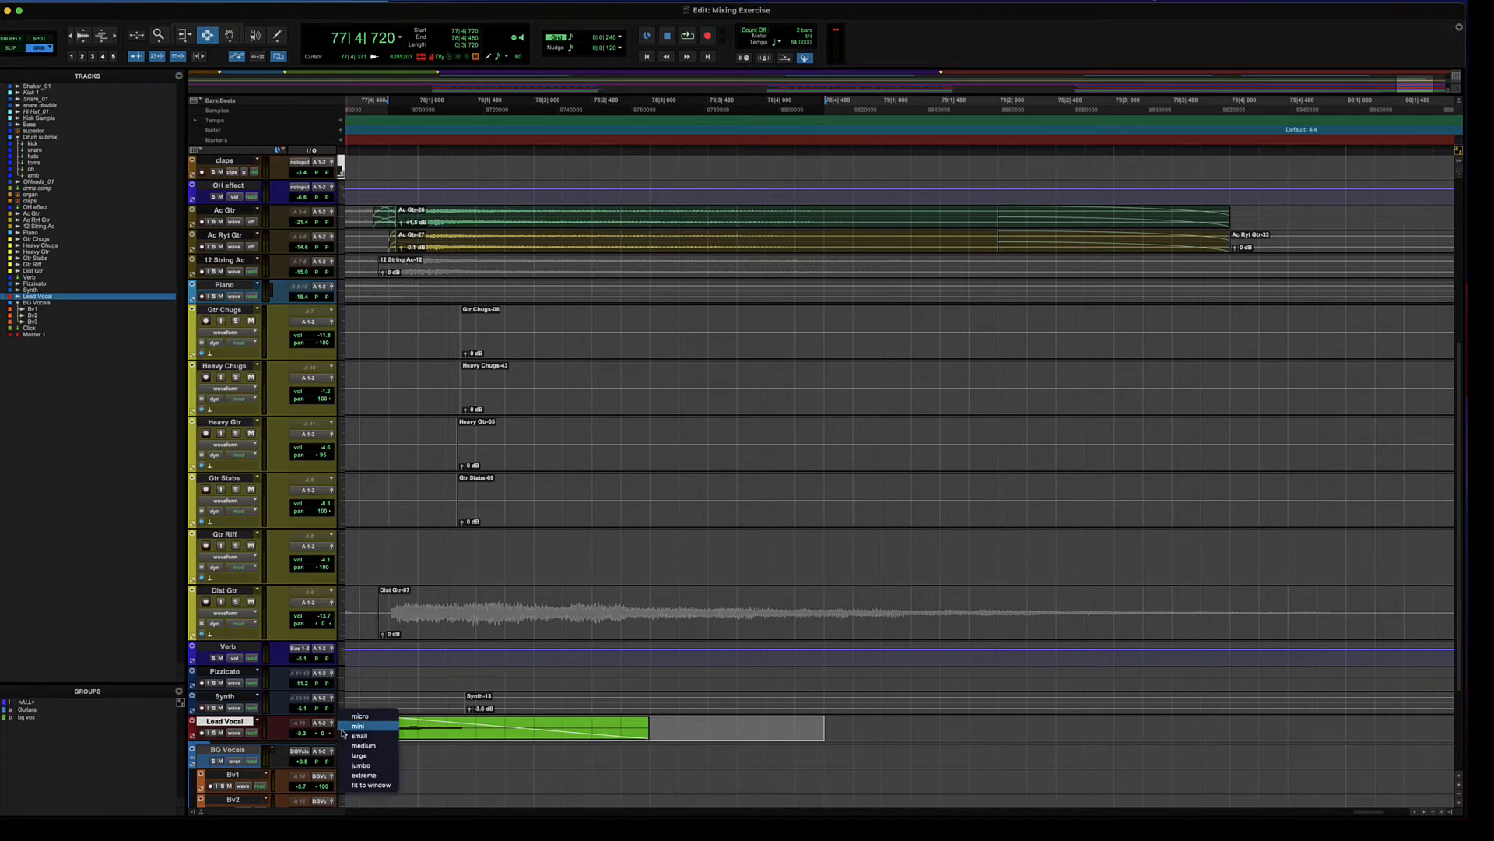
left_click(366, 776)
scroll(684, 668, "down", 10)
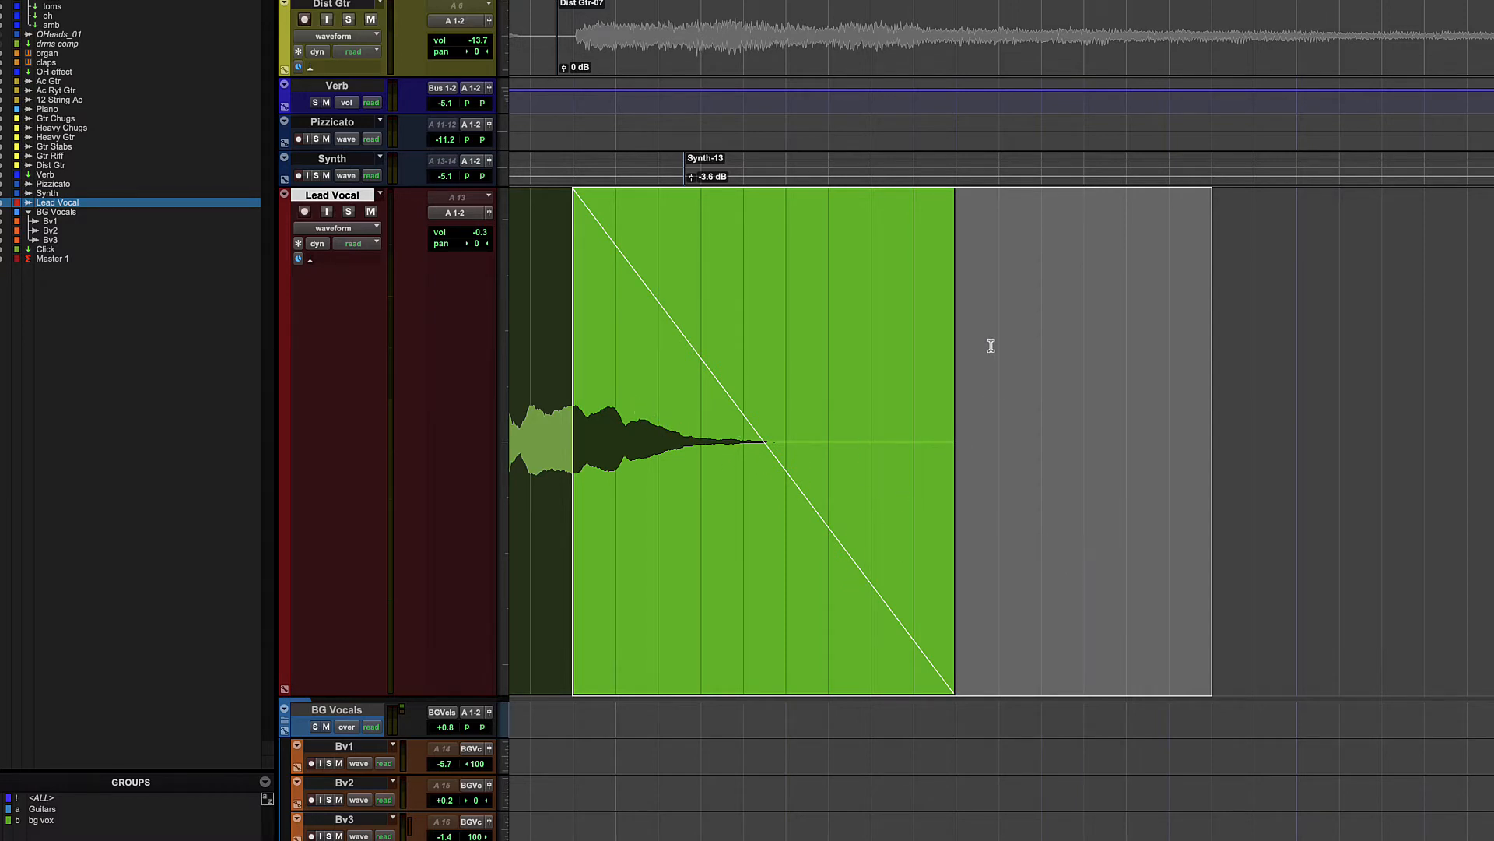
- Return to the Mix window, add stereo POW-r Dither as the second insert on Master 1, and reposition the plug-in window
key("super+equal")
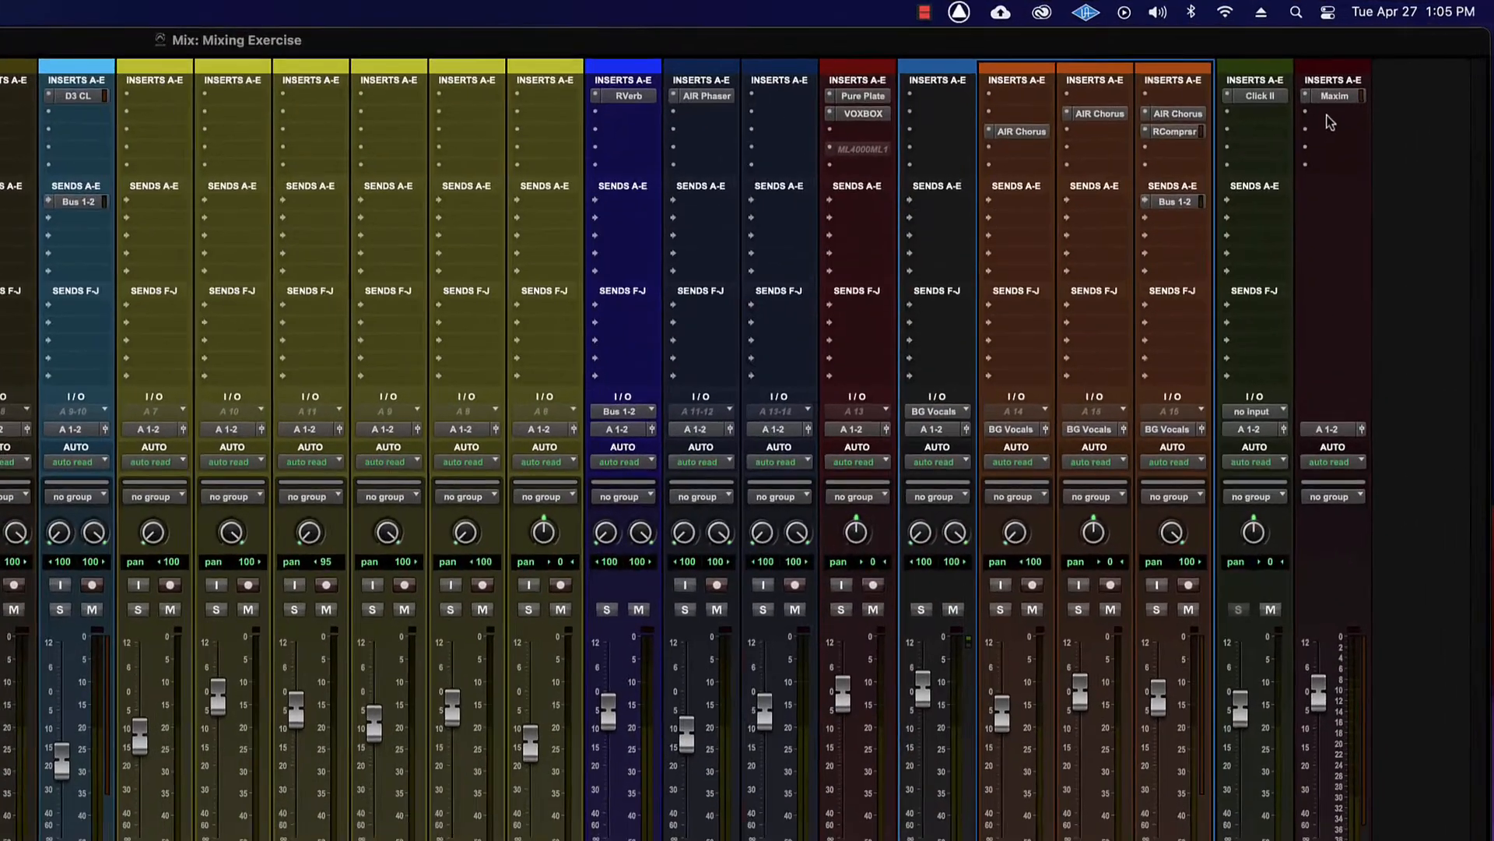
left_click(1397, 70)
mouse_move(1377, 127)
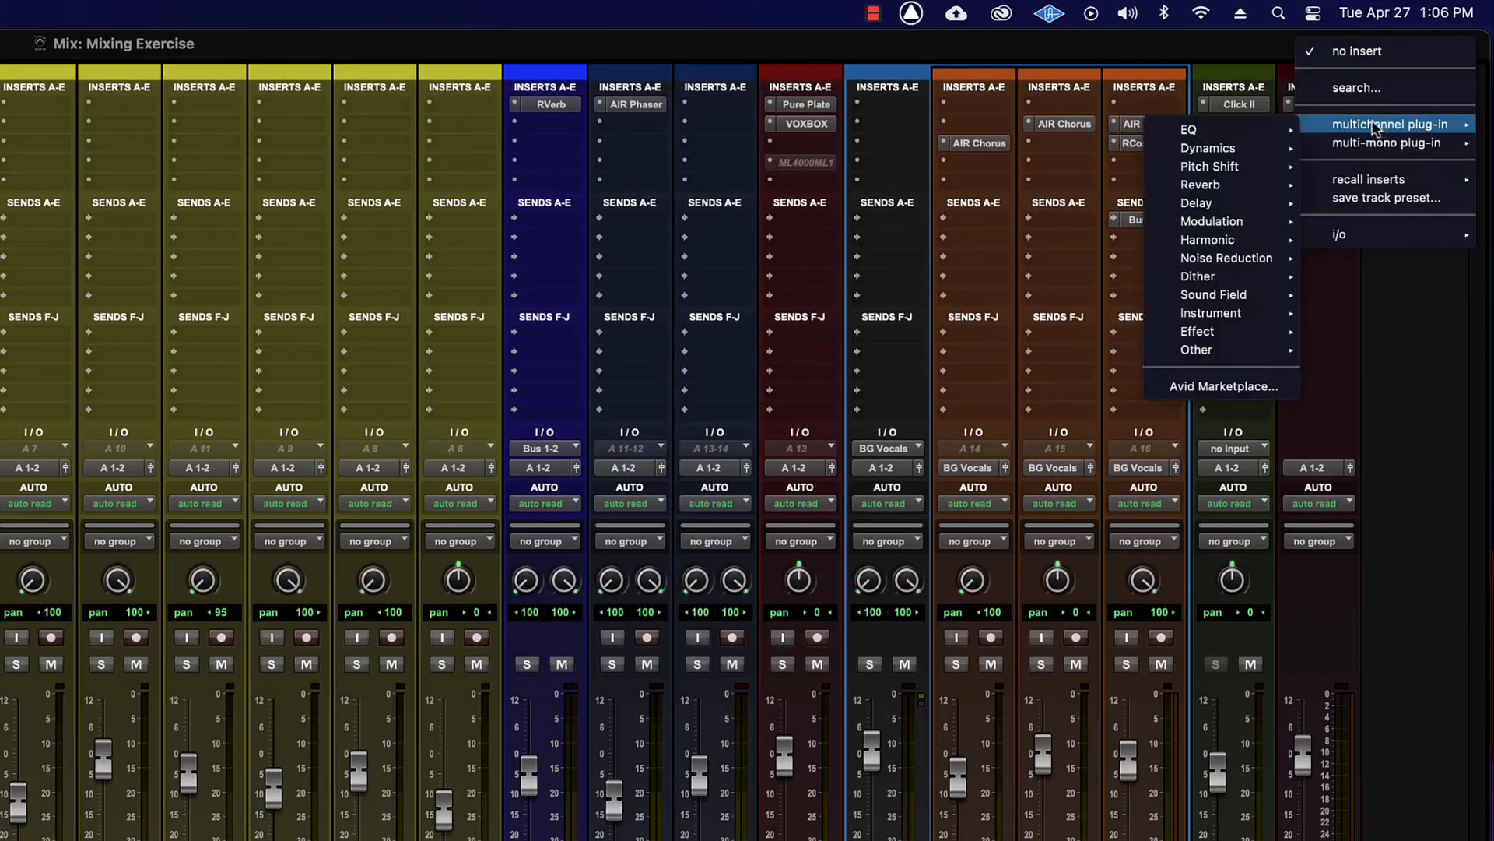
mouse_move(1236, 277)
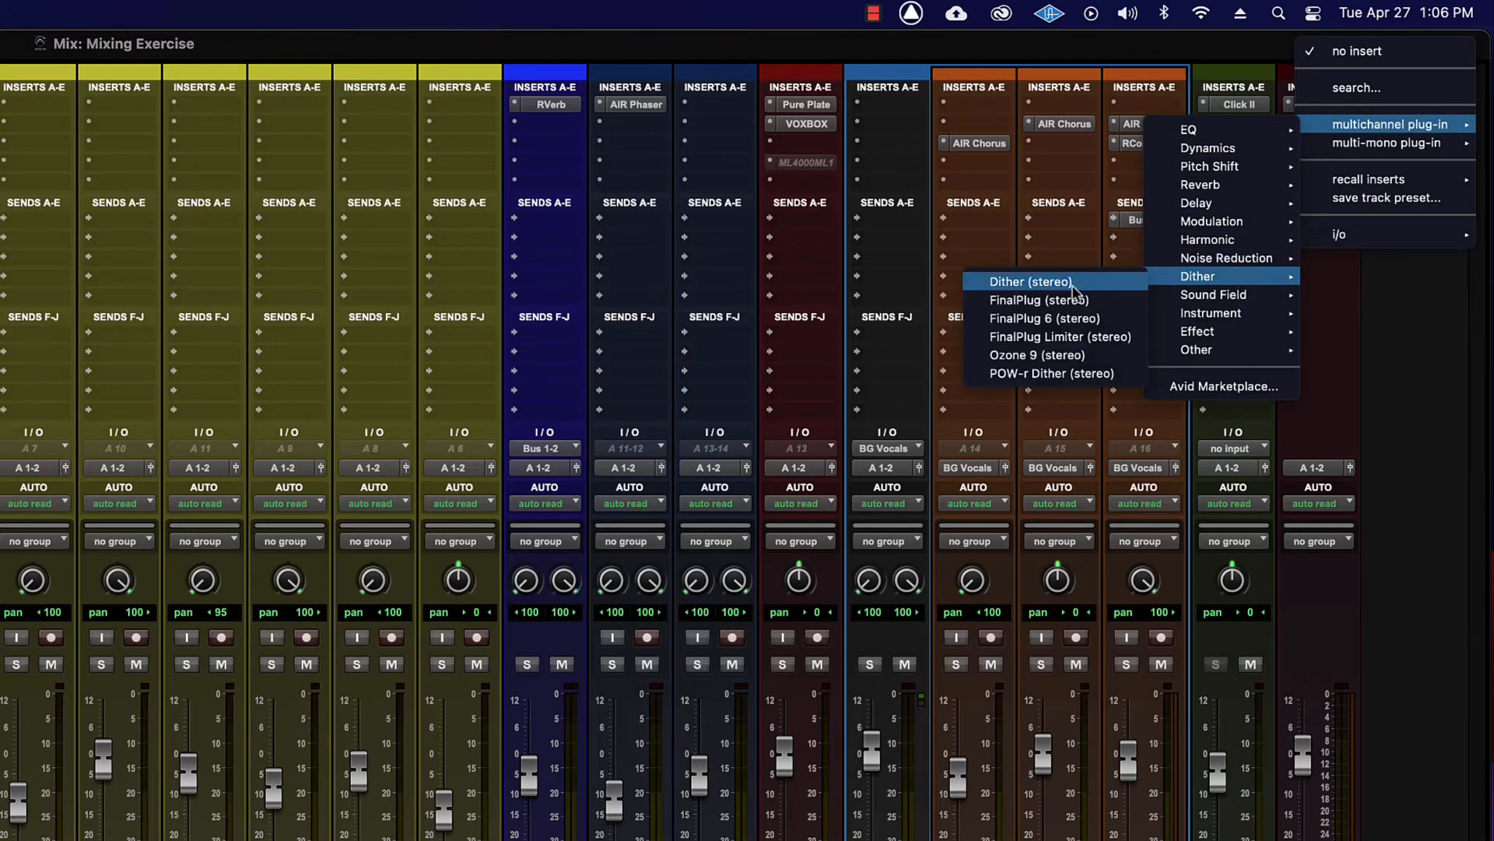
left_click(1078, 373)
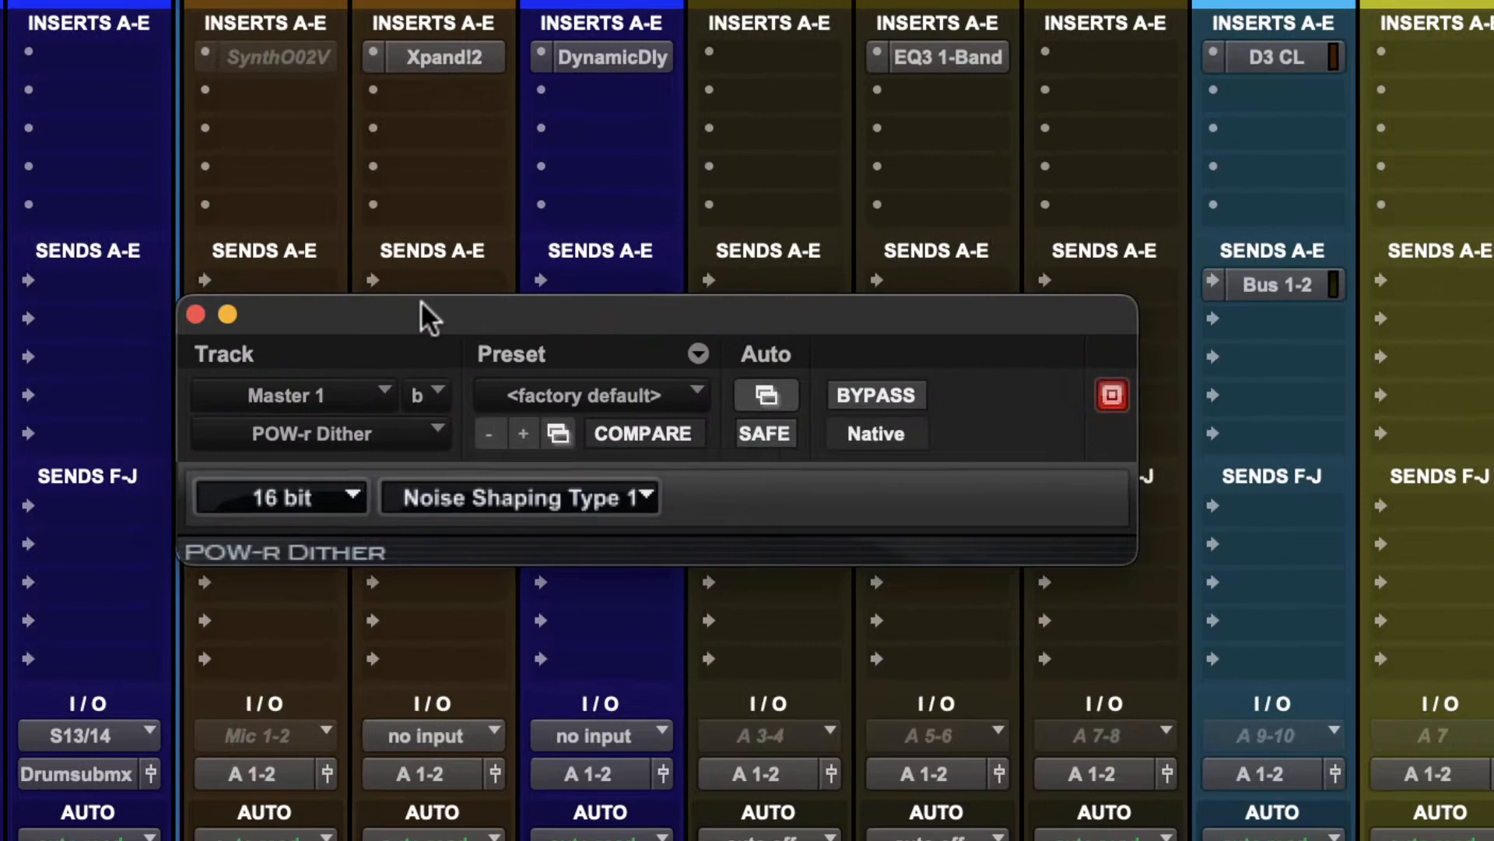
left_click_drag(421, 302, 491, 237)
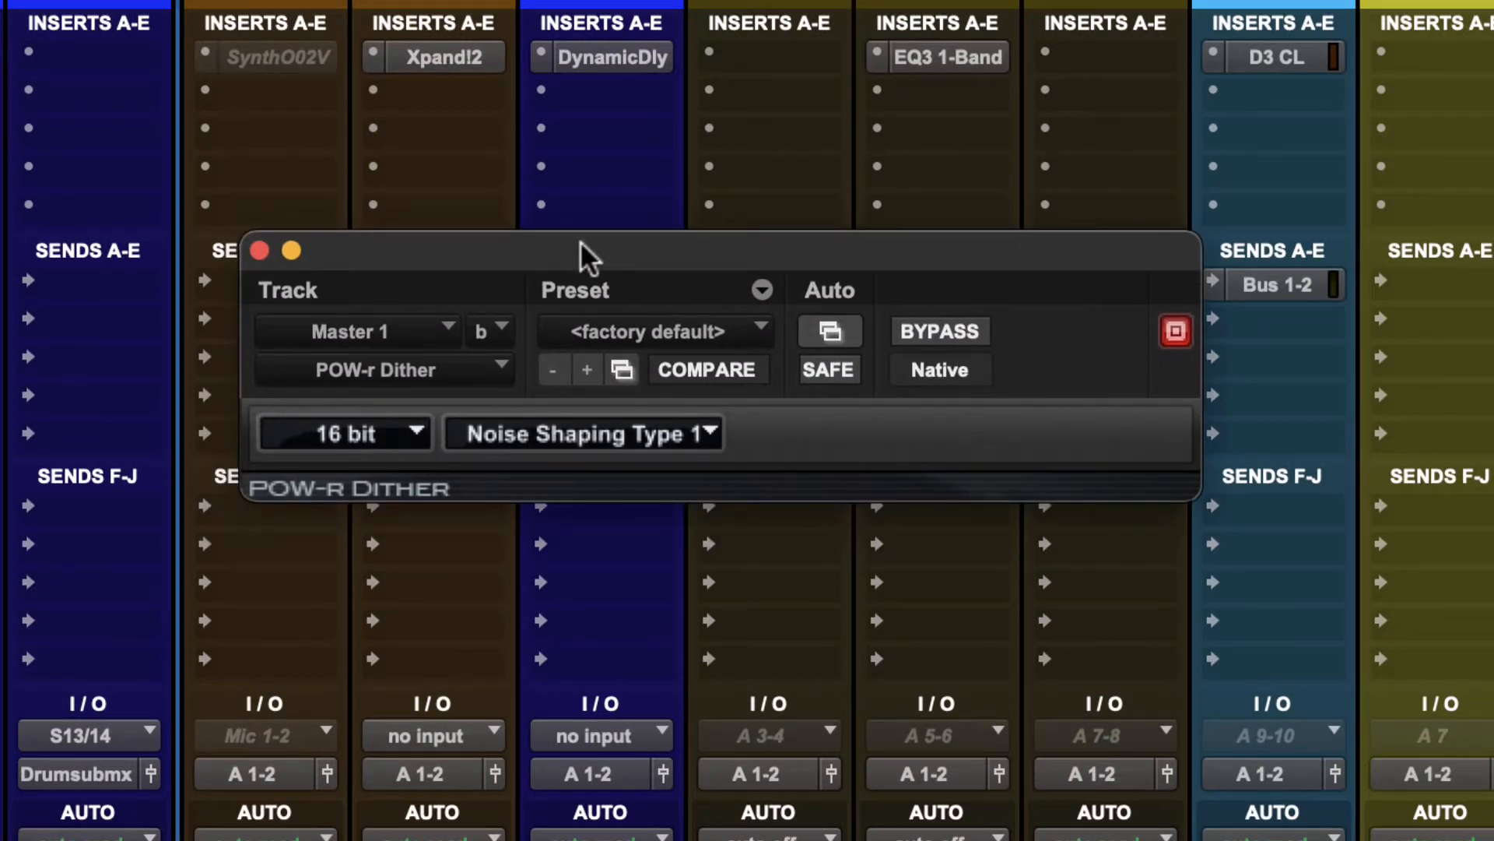
left_click_drag(581, 242, 625, 243)
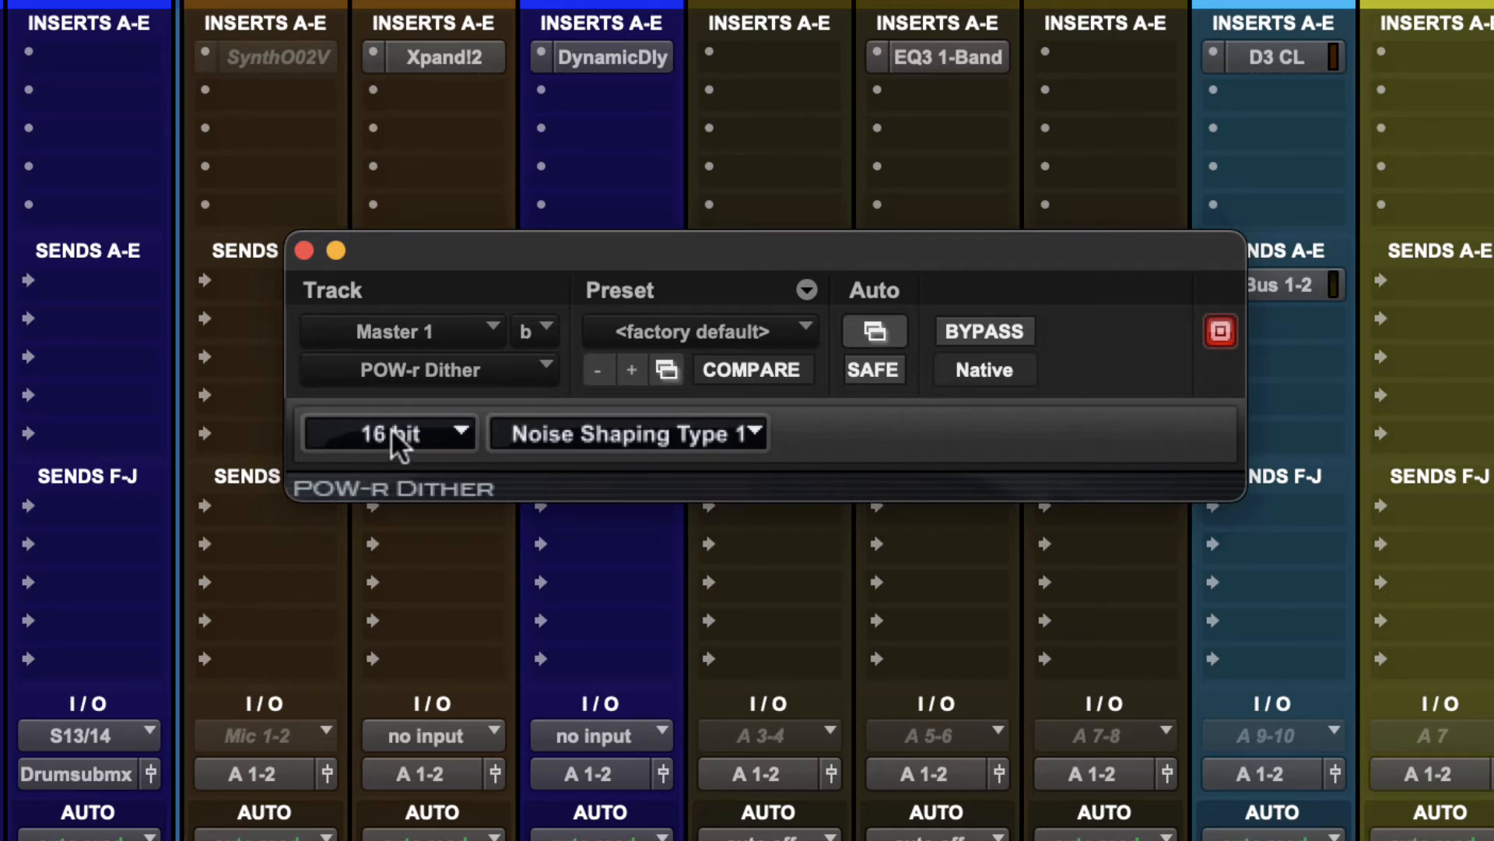
- Review the POW-r Dither noise shaping types and the Maxim settings on Master 1, closing both plug-in windows
left_click(656, 435)
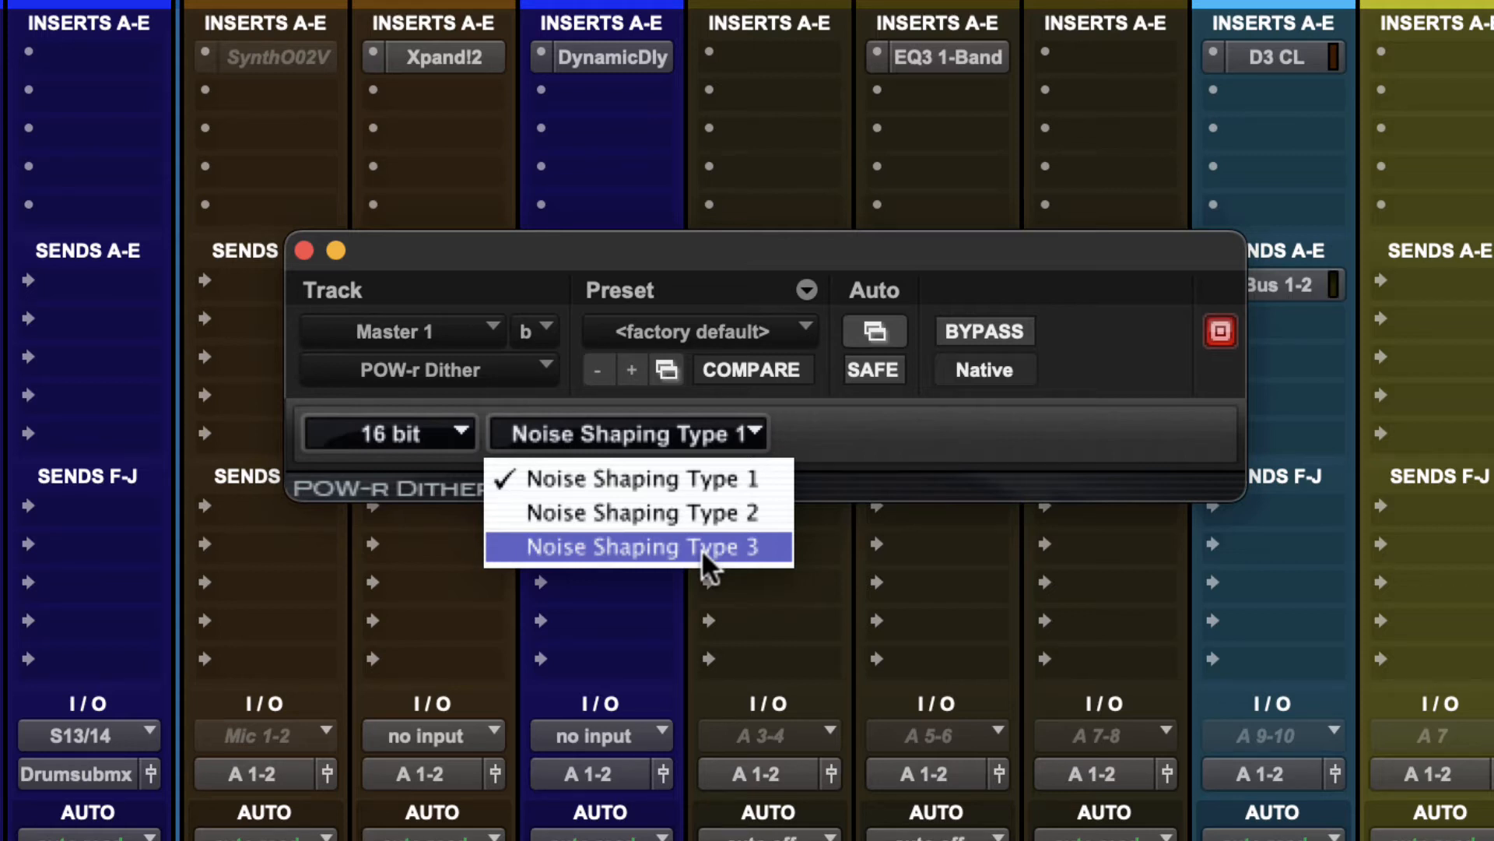
left_click(961, 425)
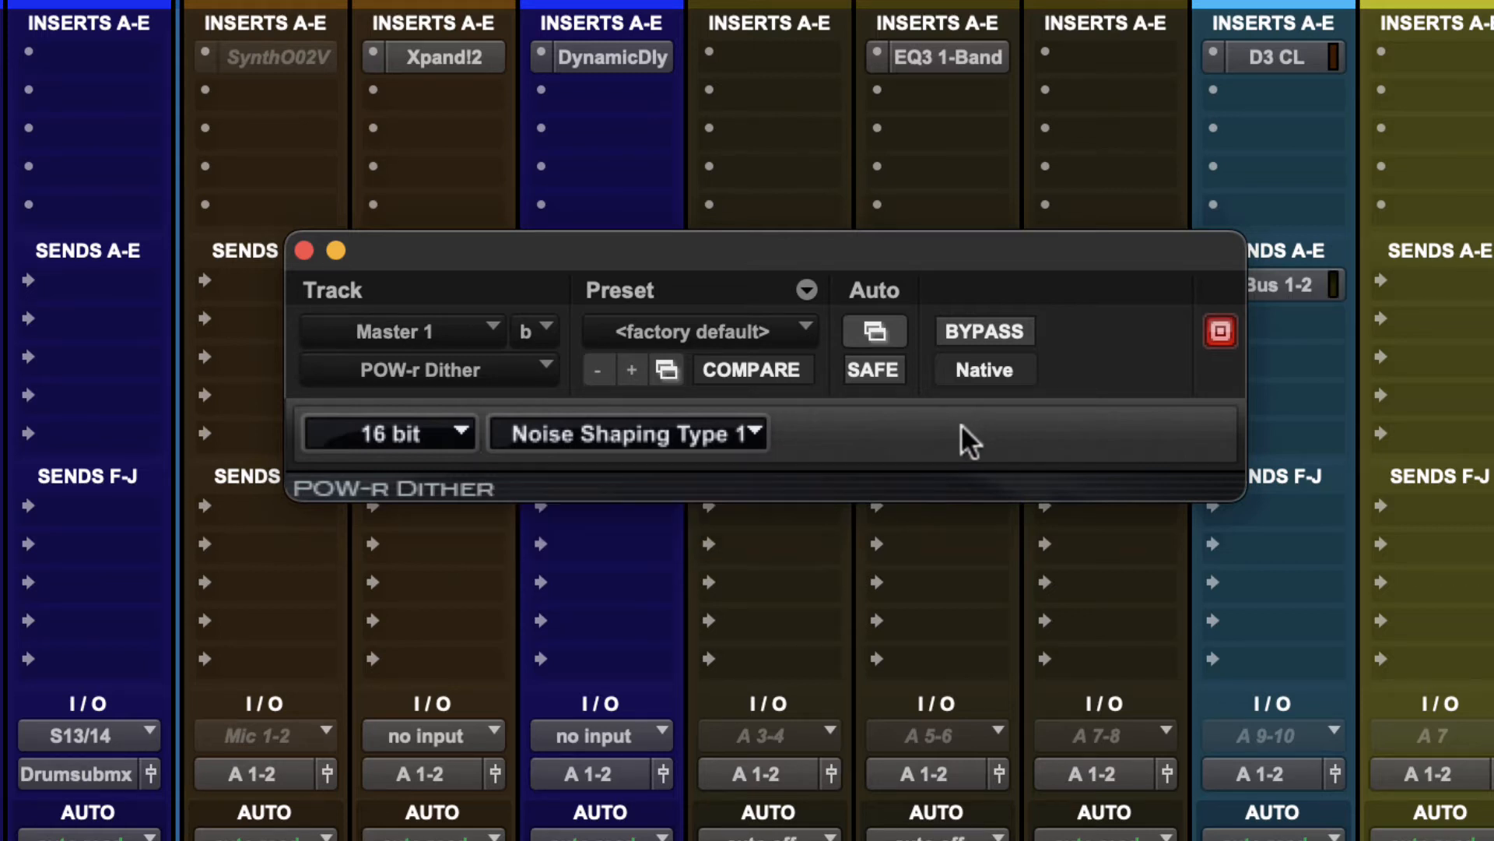
left_click(611, 441)
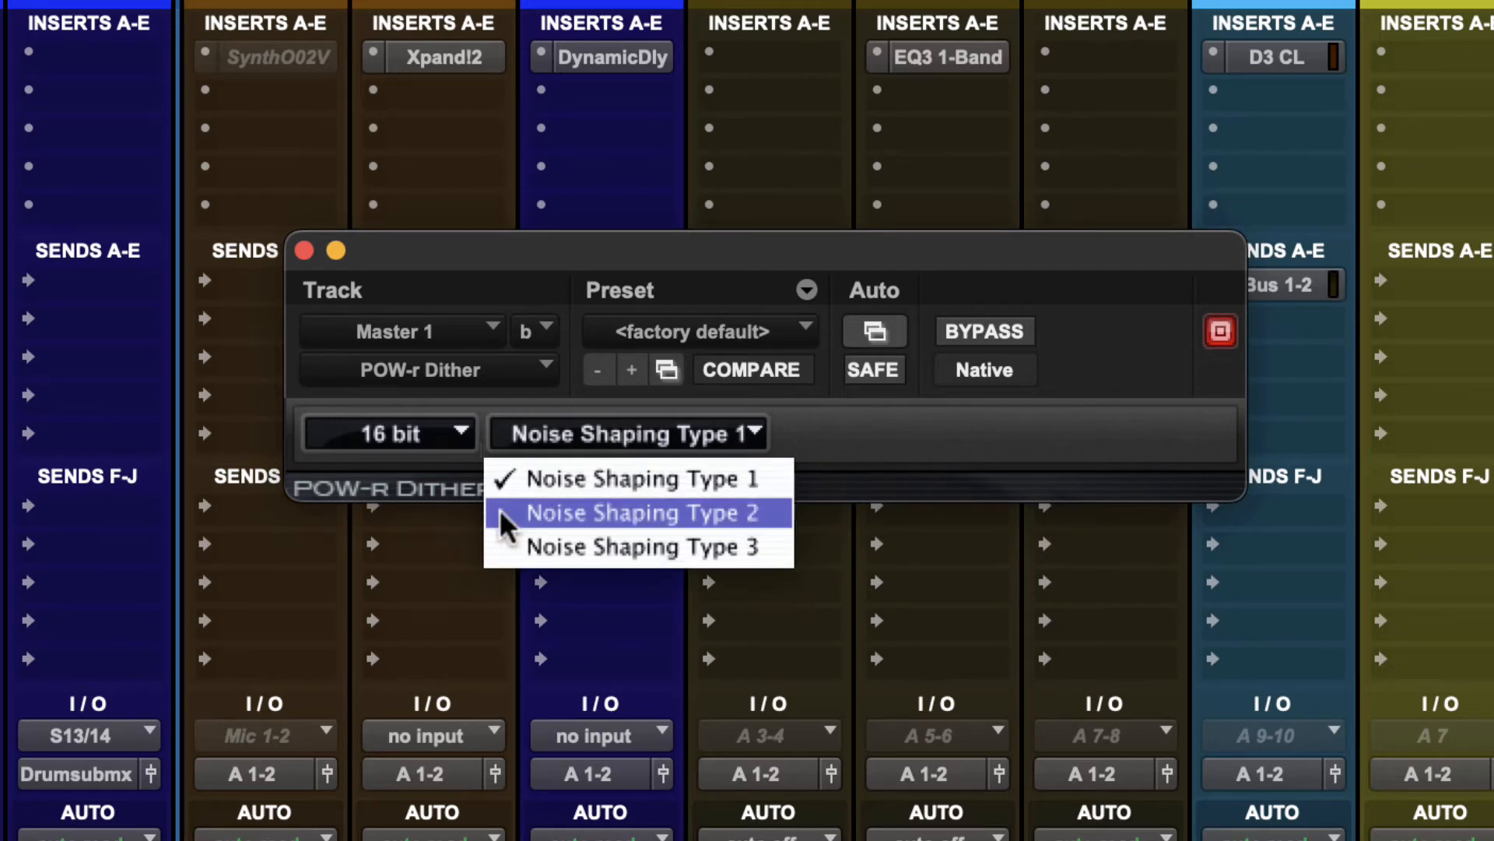
left_click(888, 458)
left_click(304, 249)
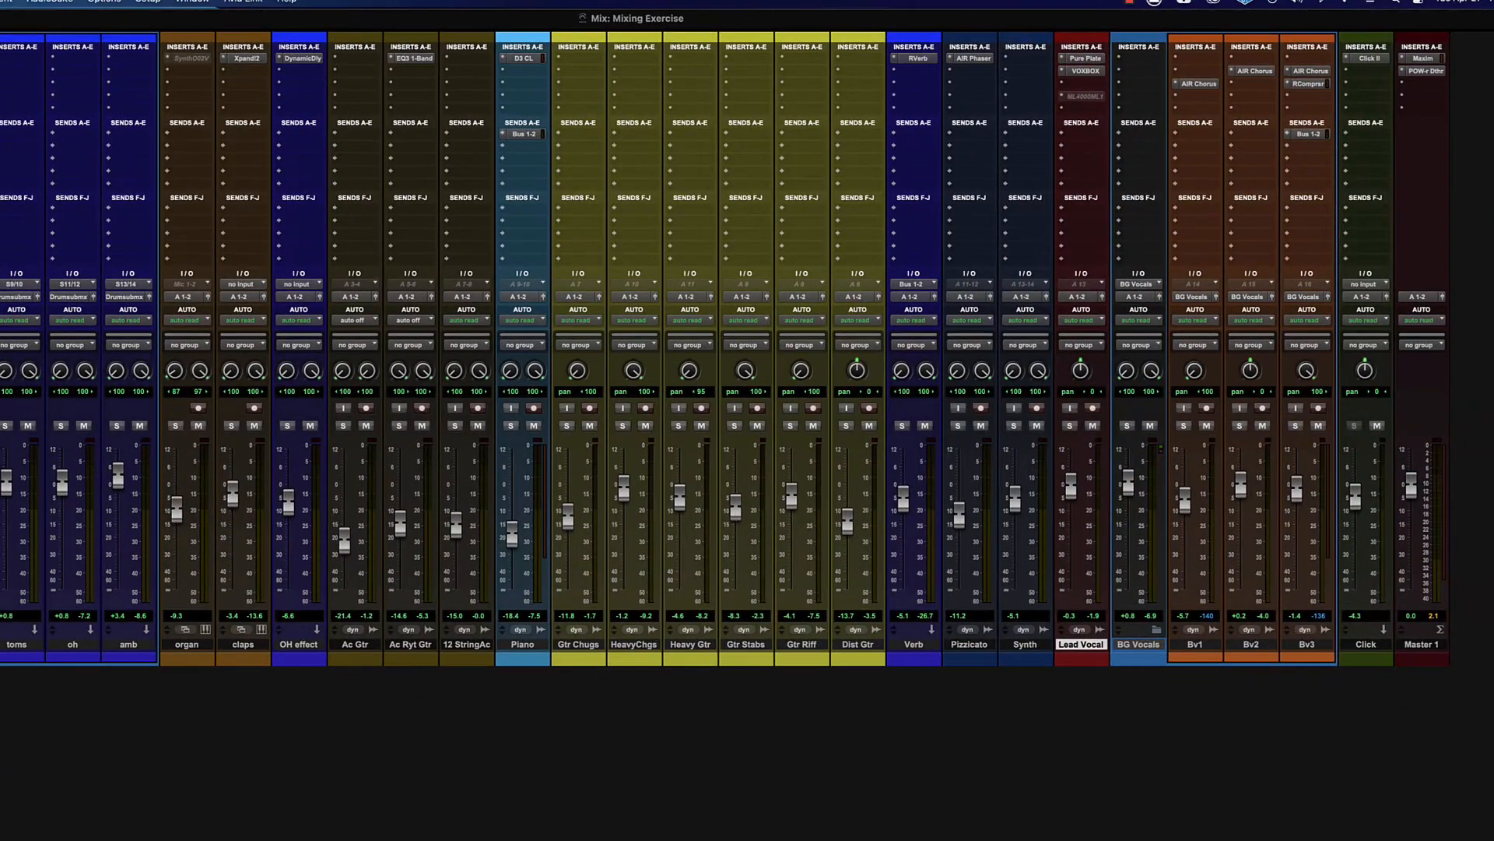
left_click(1423, 58)
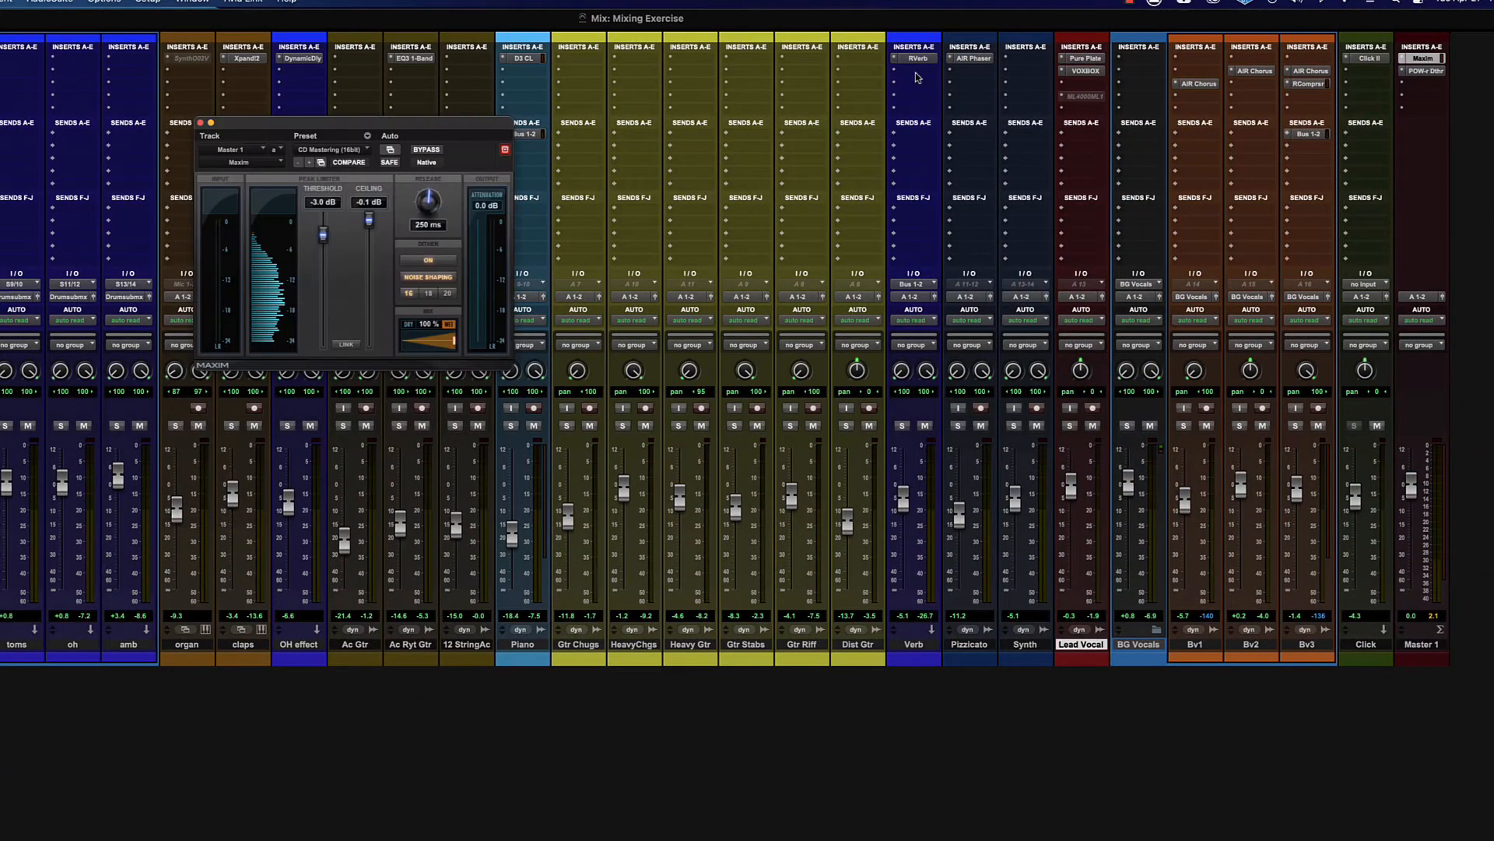
left_click(200, 123)
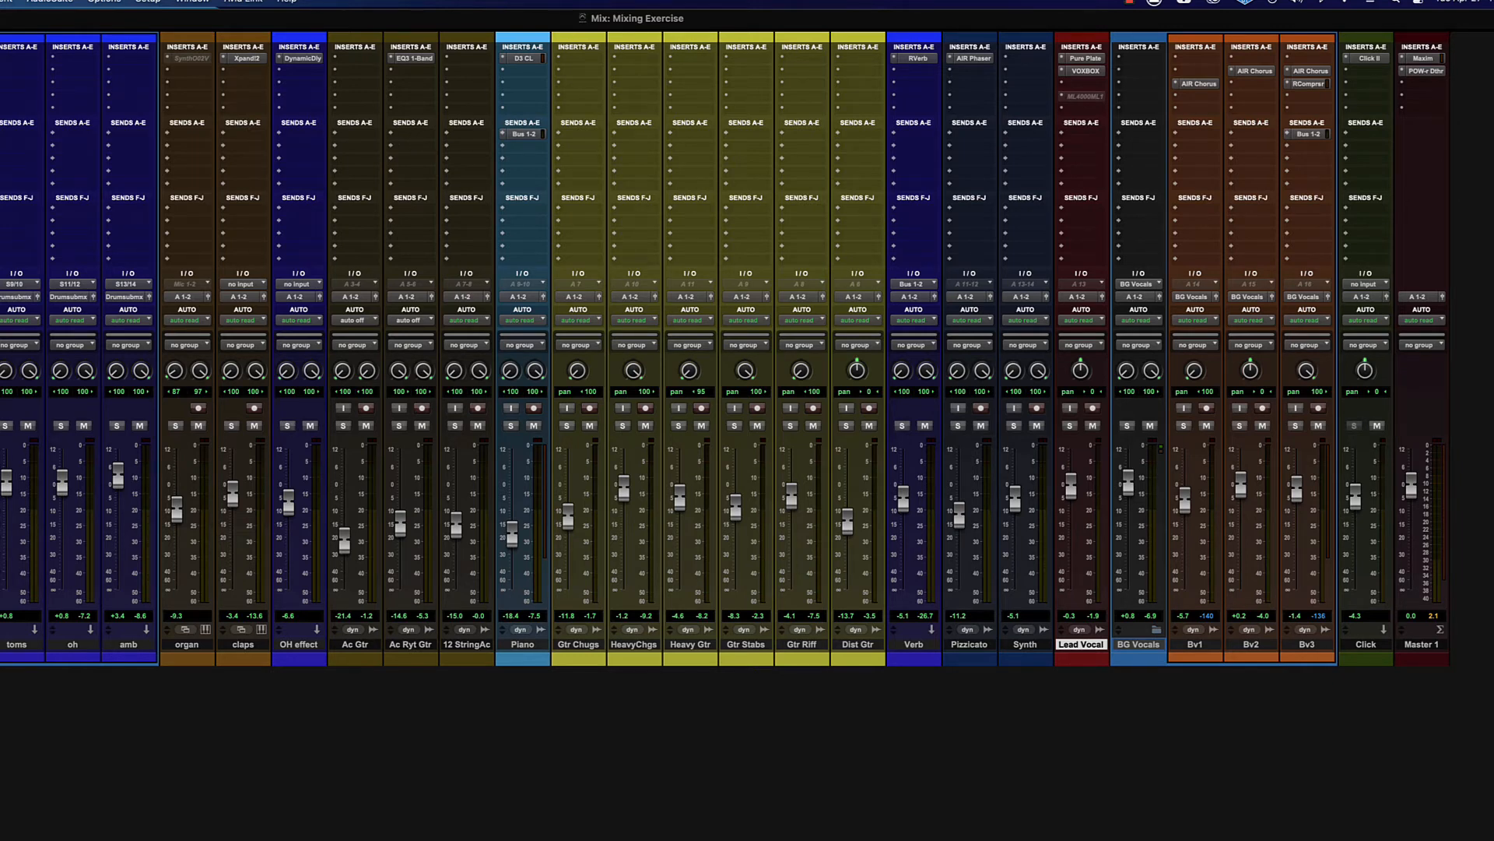
- Check the available session bit depths in Session Setup, leave the setting as is, and close the window
left_click(148, 2)
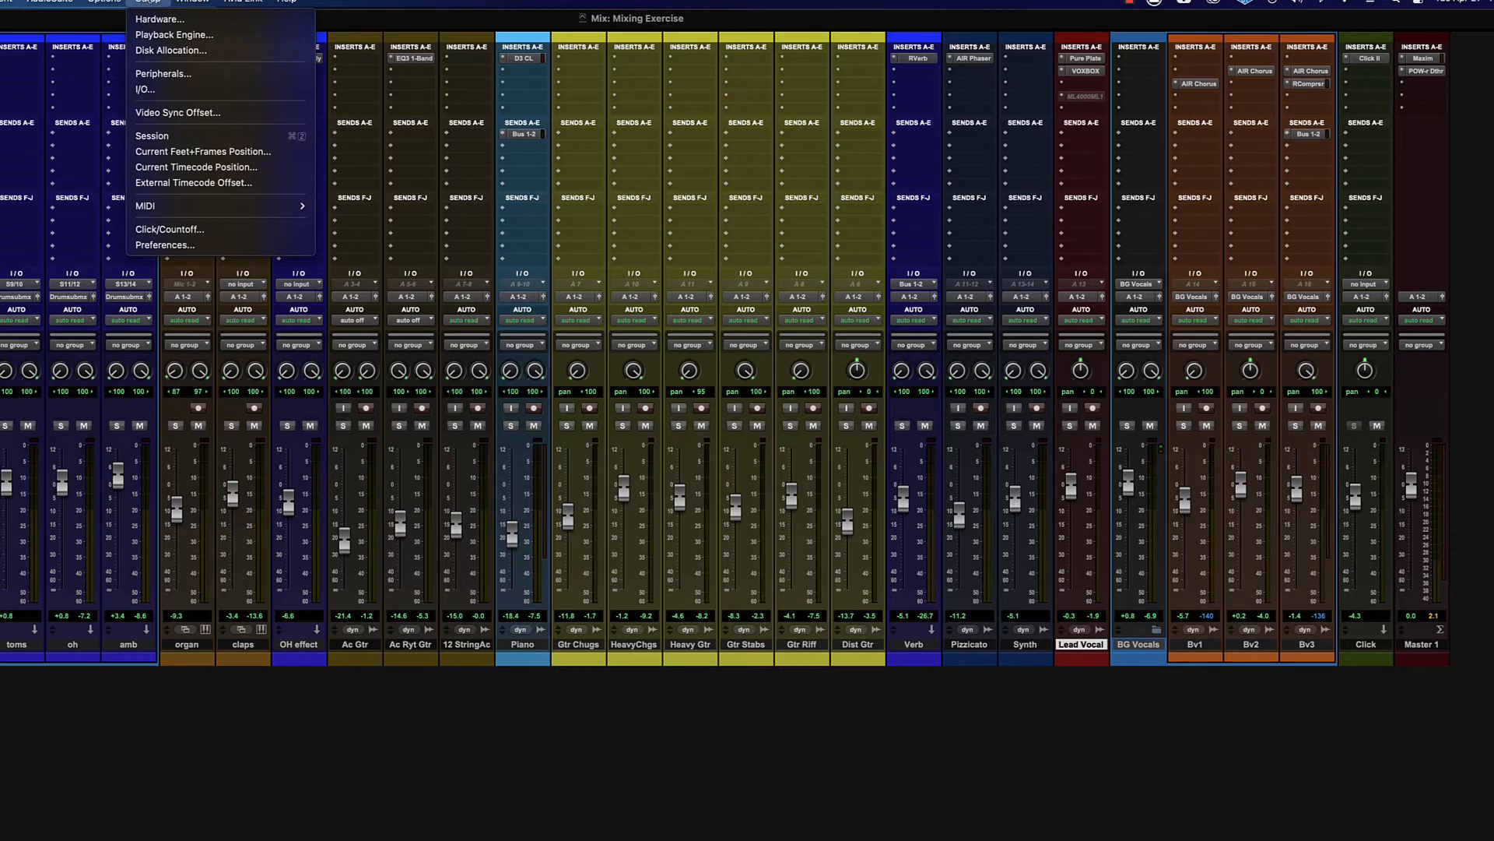
left_click(189, 137)
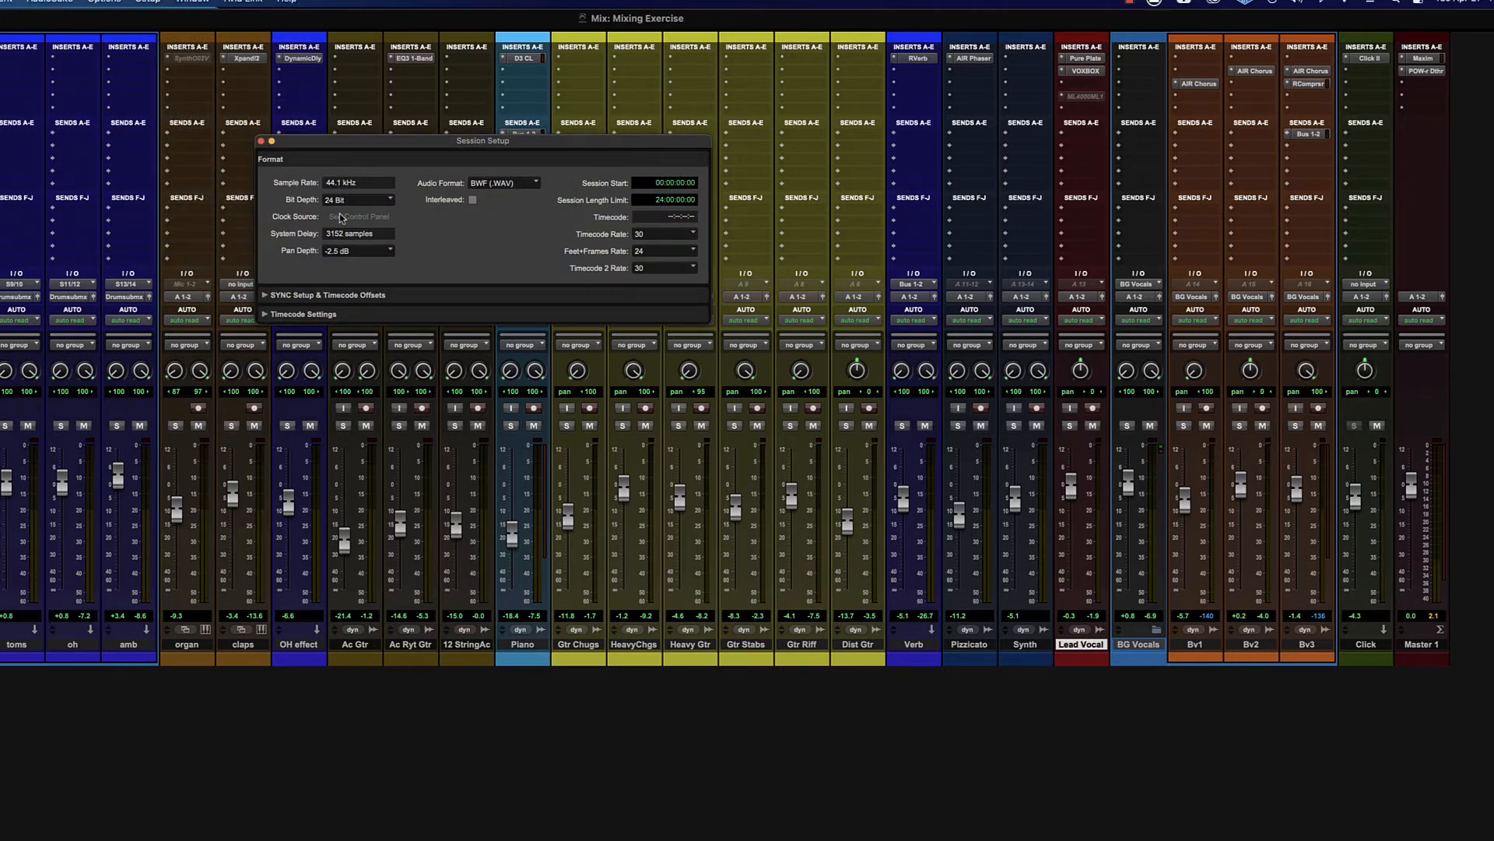
left_click(337, 201)
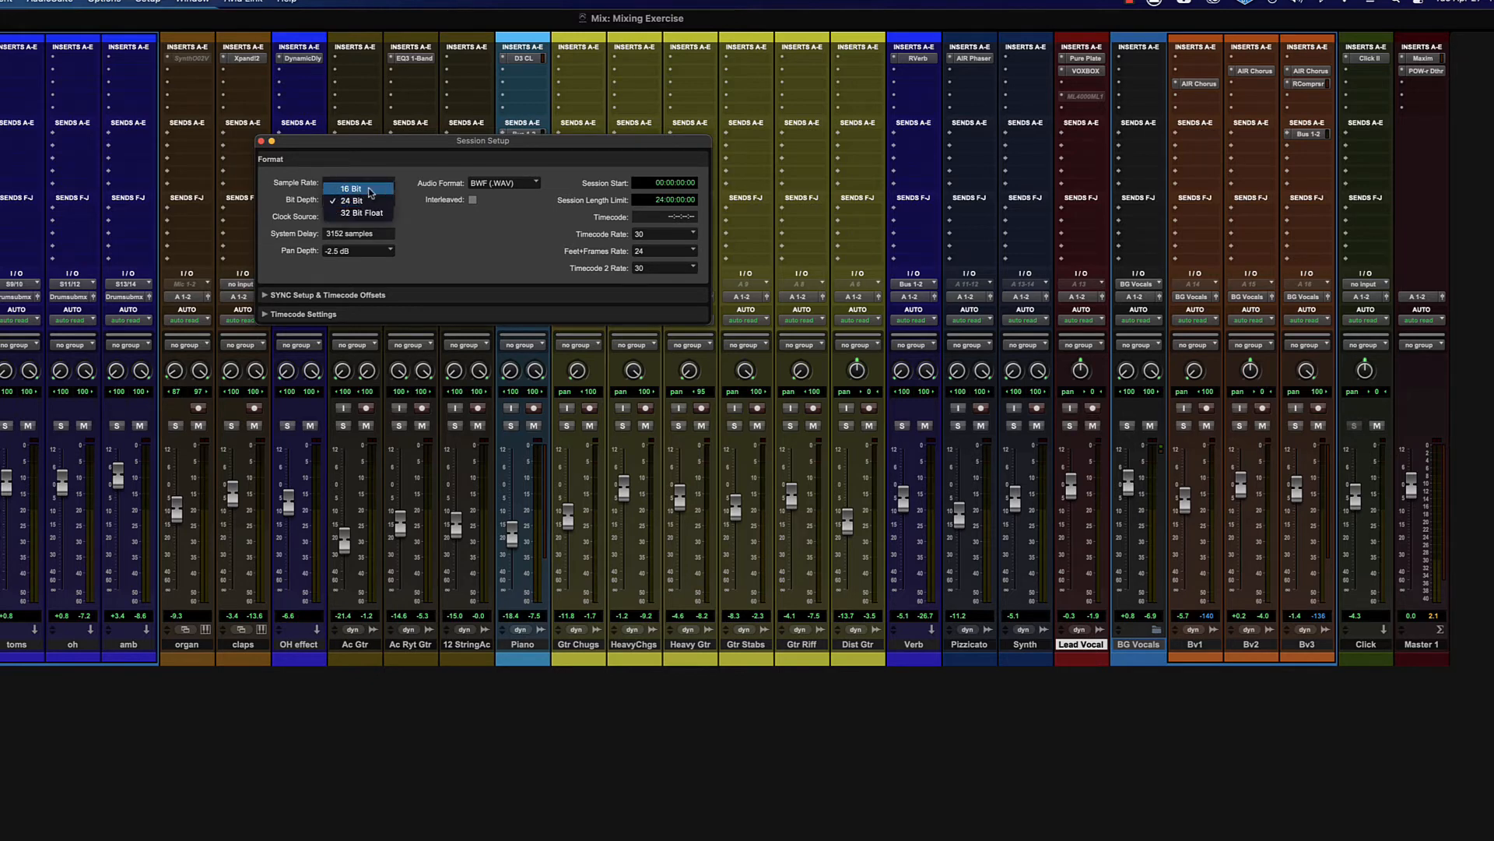
left_click(465, 207)
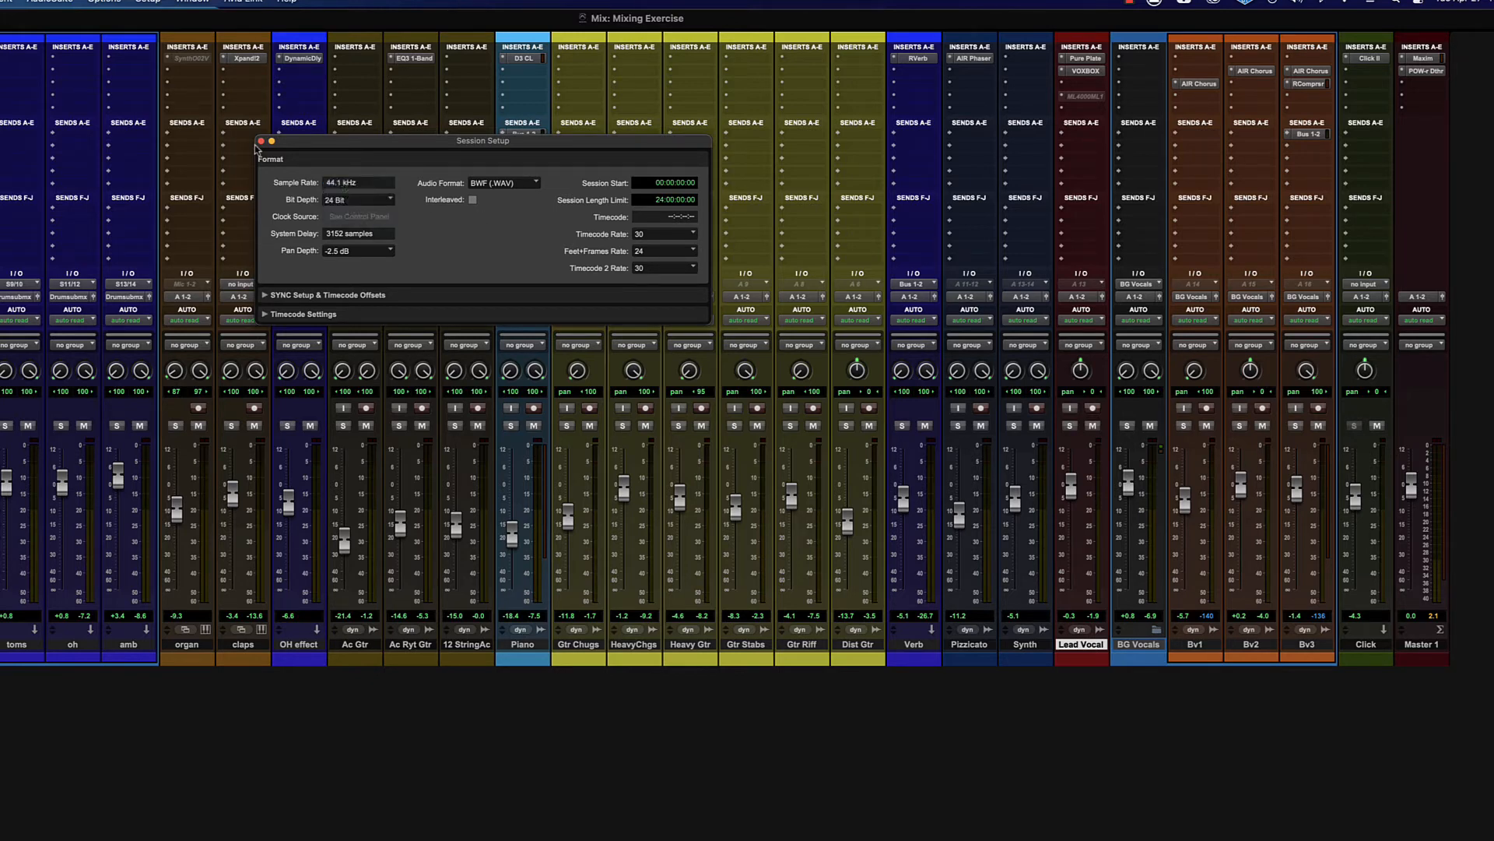
left_click(261, 141)
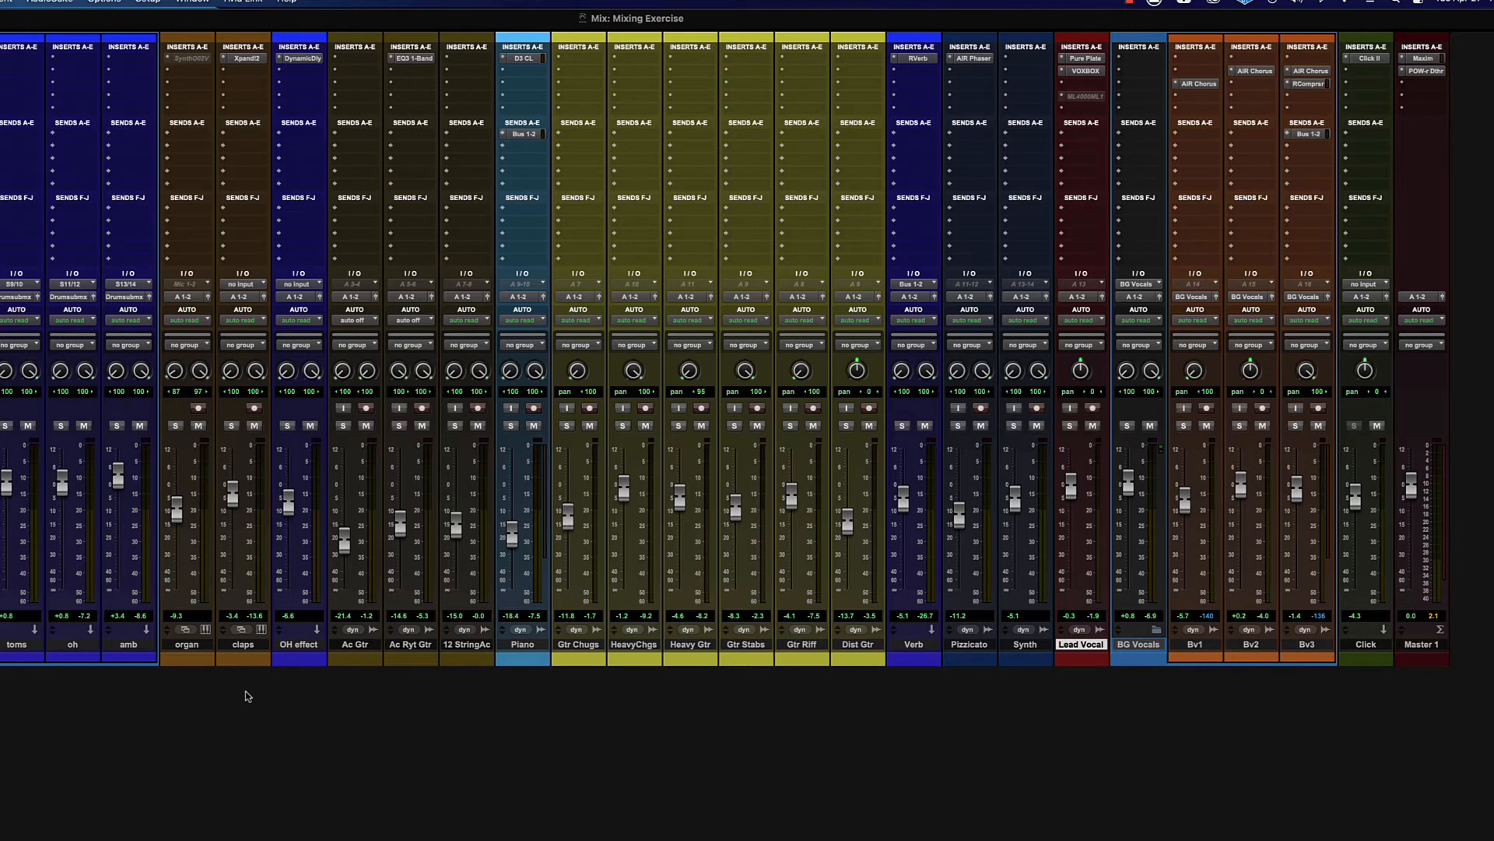
- Switch to the Edit window and view the arrangement from its start, across the guitar tracks above the Lead Vocal
key("super+equal")
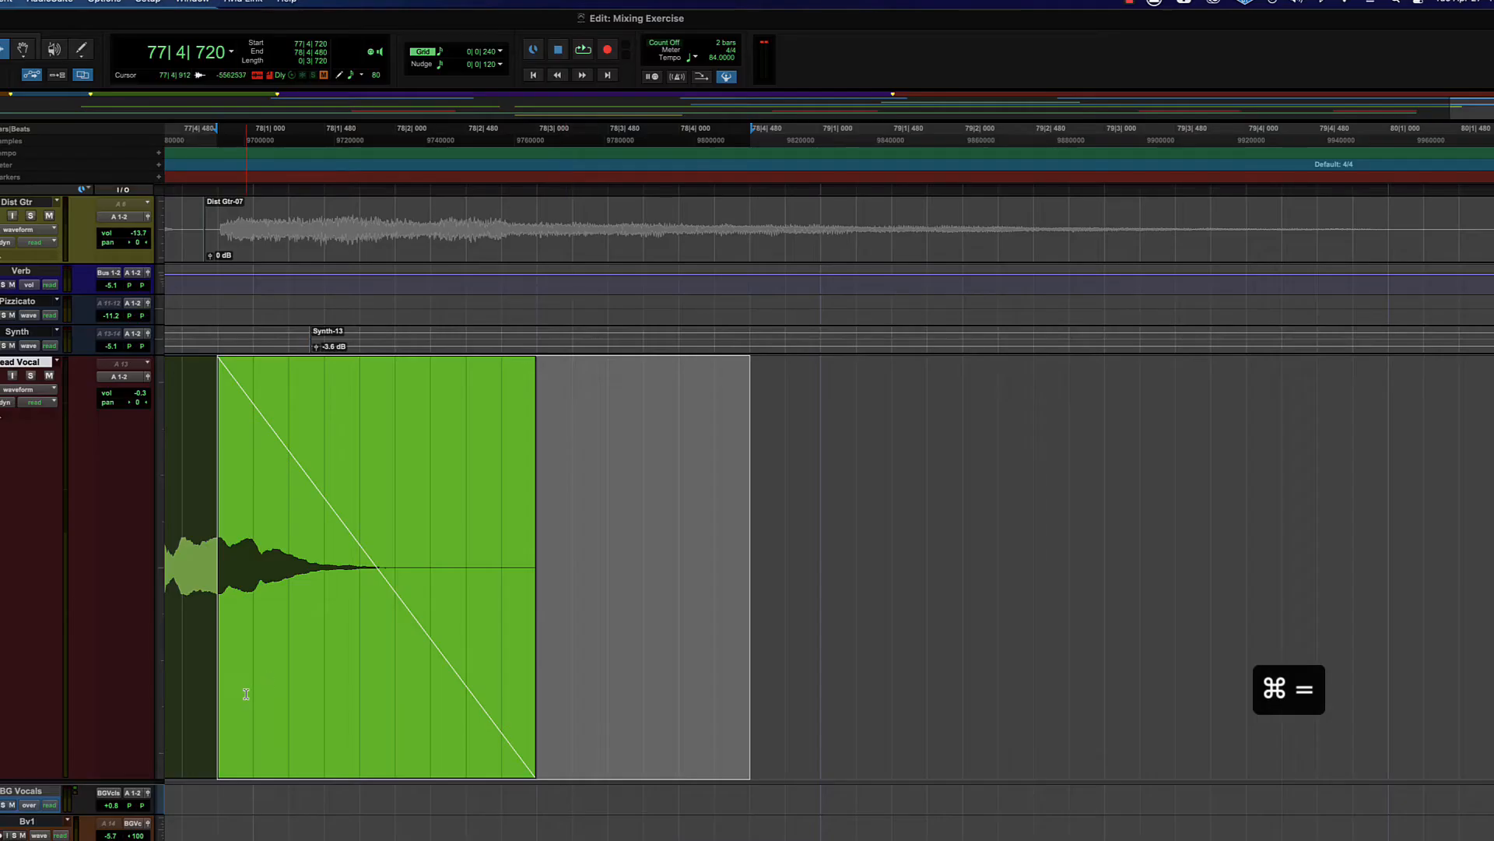
left_click(353, 467)
key("super+bracketleft")
key("super+bracketleft")
key("super+bracketleft")
key("super+bracketleft")
key("super+bracketleft")
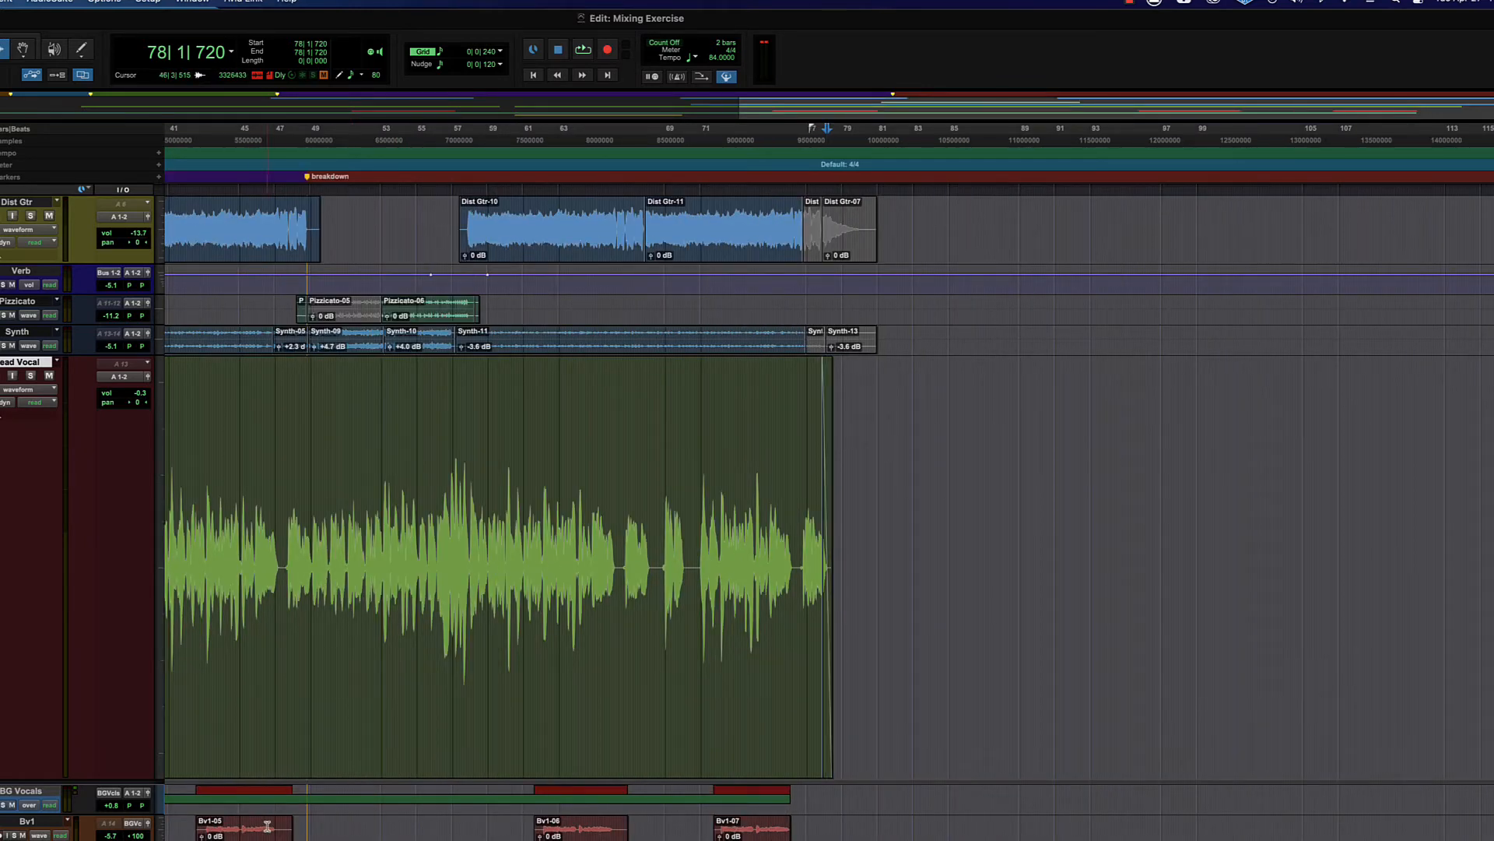
scroll(265, 826, "left", 5)
scroll(265, 826, "left", 10)
scroll(500, 404, "up", 8)
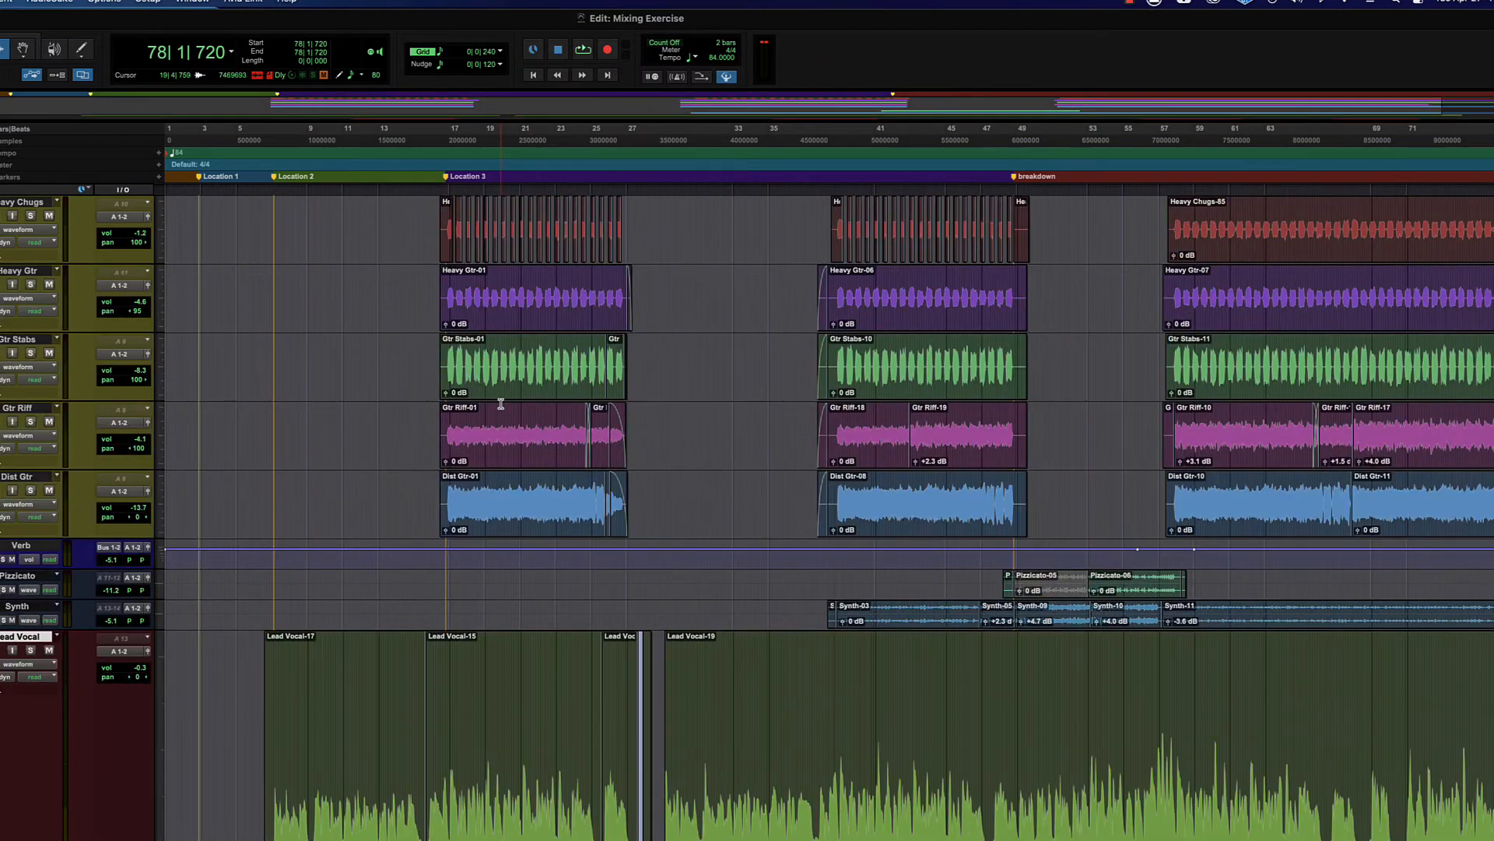
- Try extending the Dist Gtr-01 clip's start to bar 1 and its end toward Dist Gtr-08, undoing both trims
left_click(506, 640)
key("super+2")
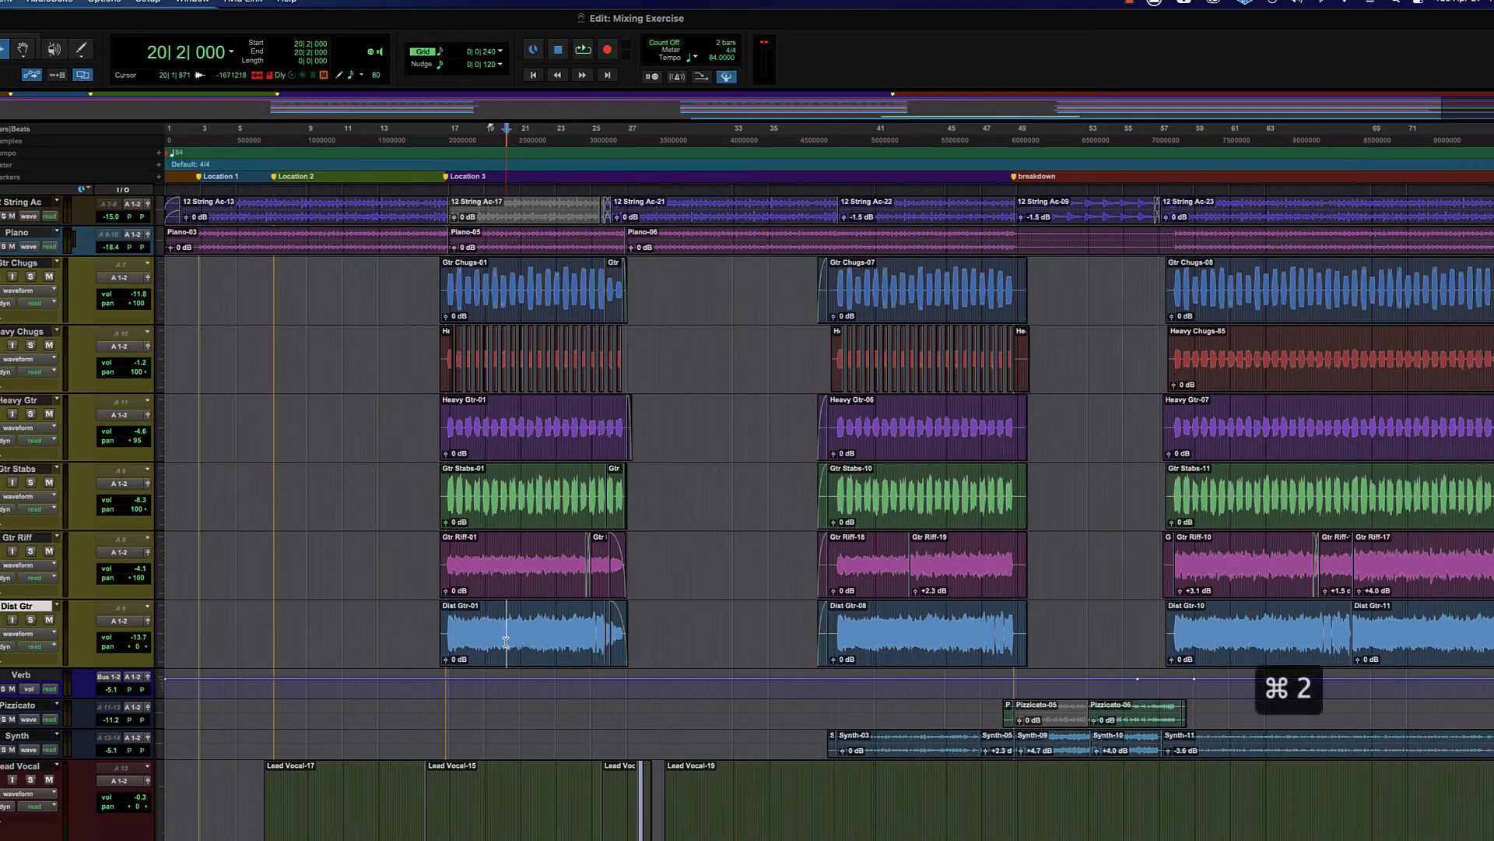
left_click_drag(483, 639, 154, 645)
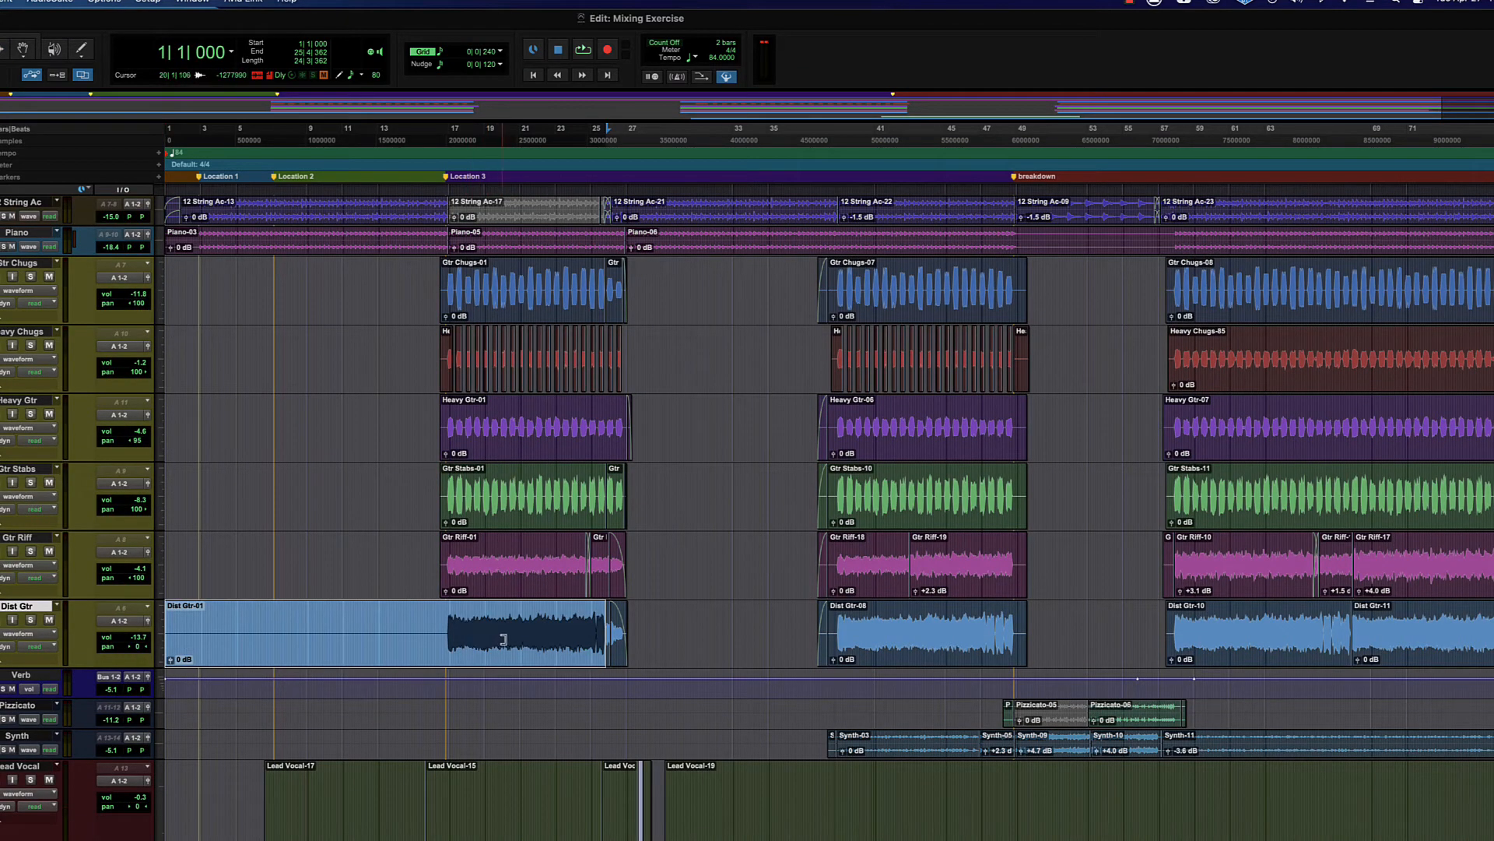
left_click_drag(505, 640, 804, 643)
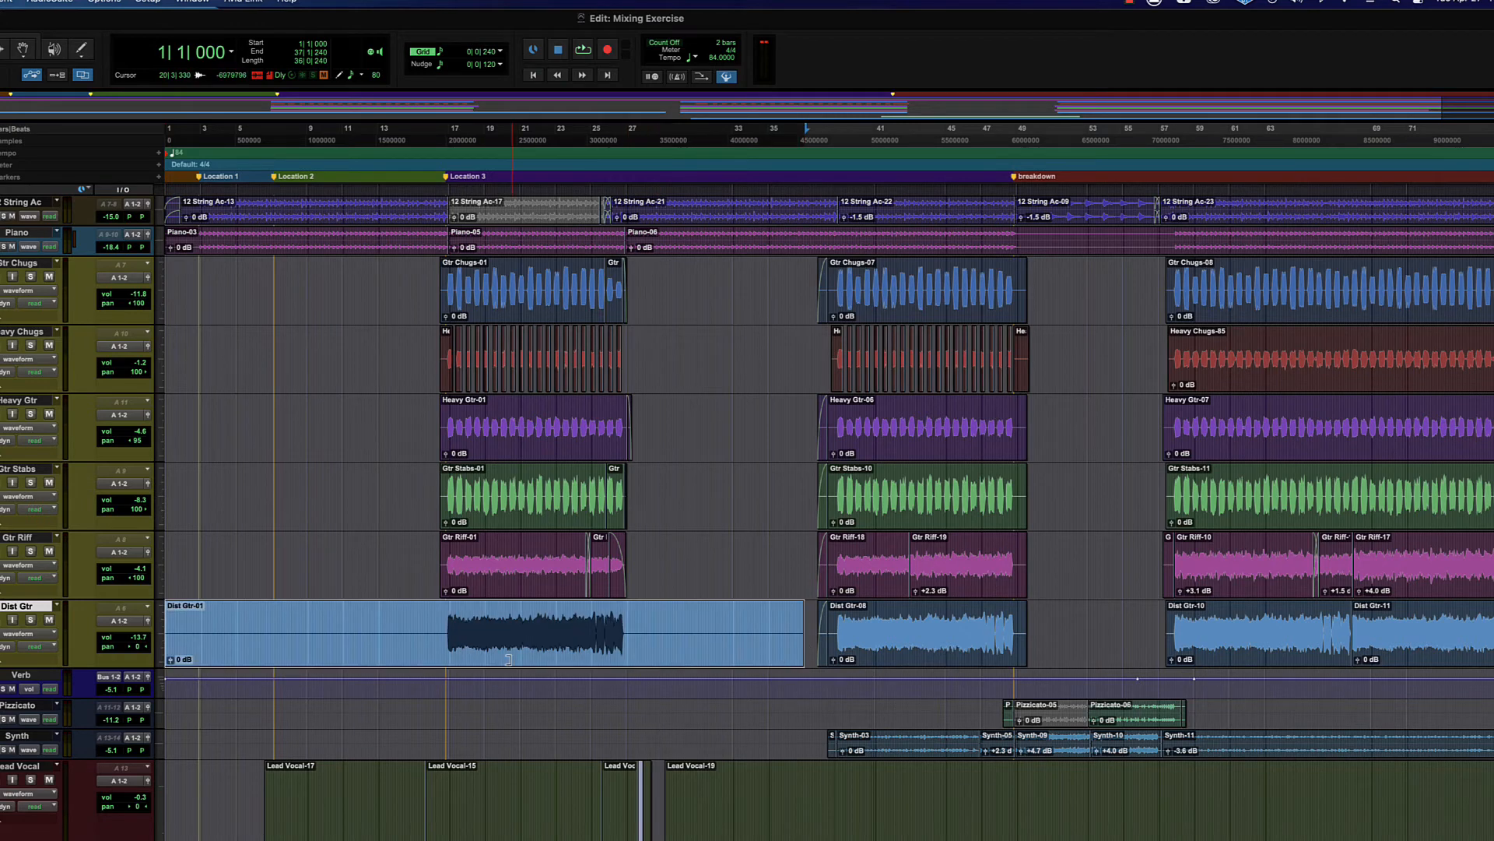
key("super+z")
key("super+z")
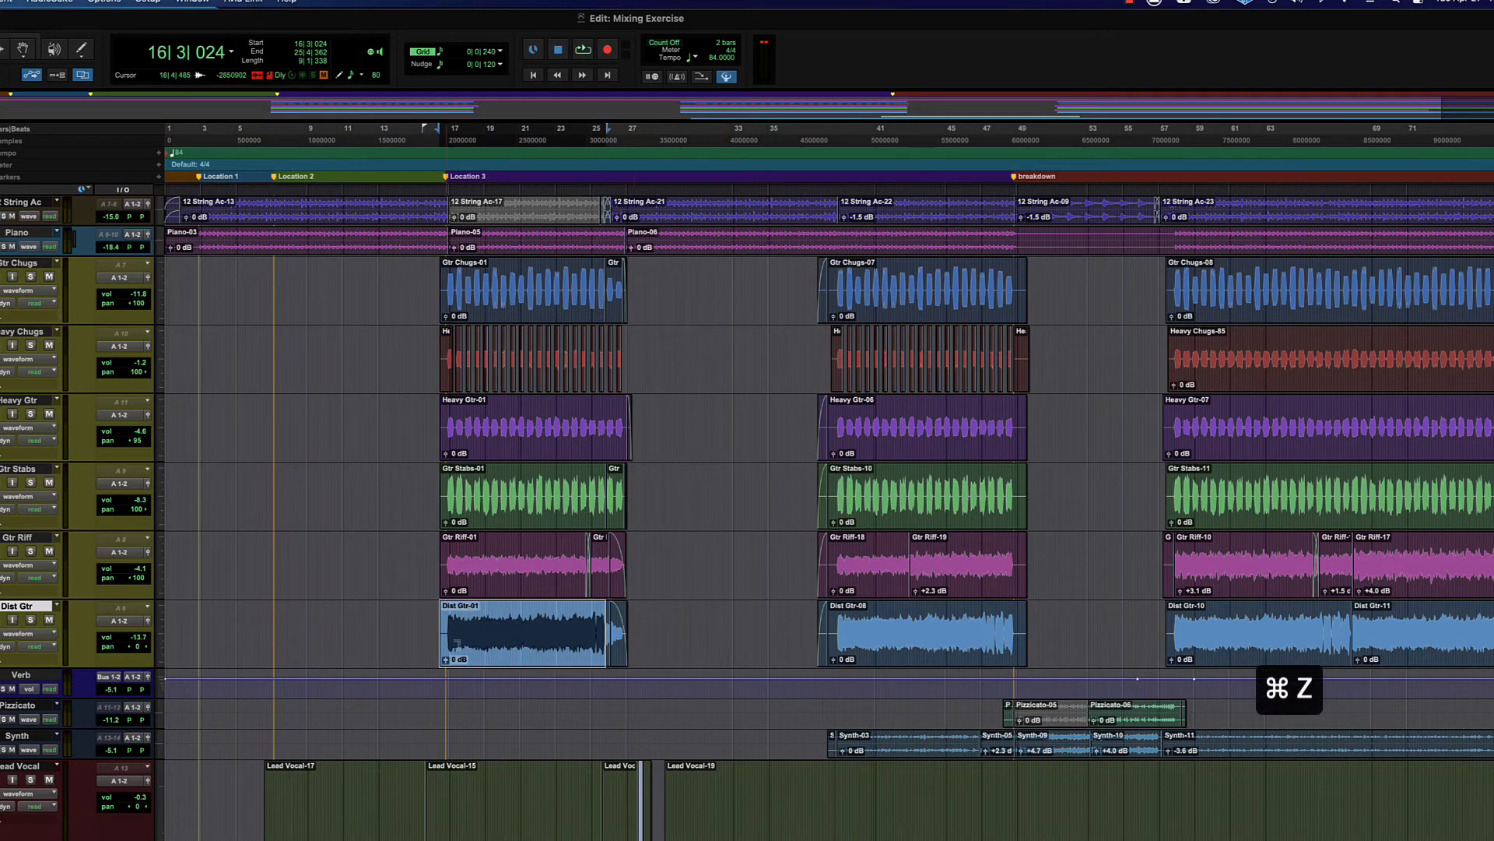
- Mark the range around the Dist Gtr-01 clip and the empty space before it with the Selector tool
key("super+3")
left_click_drag(433, 633, 653, 632)
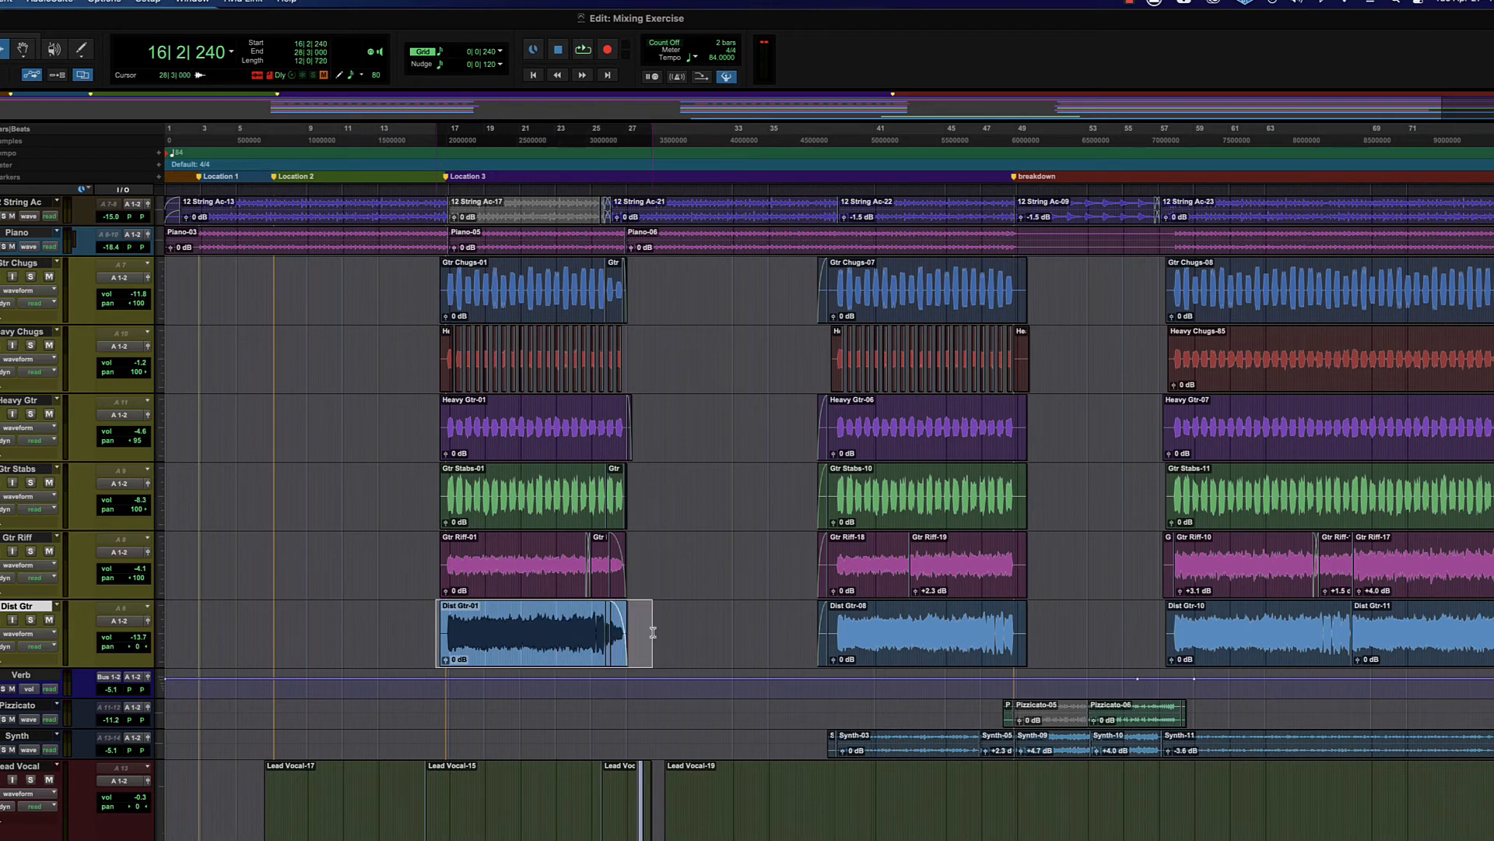
left_click(434, 634)
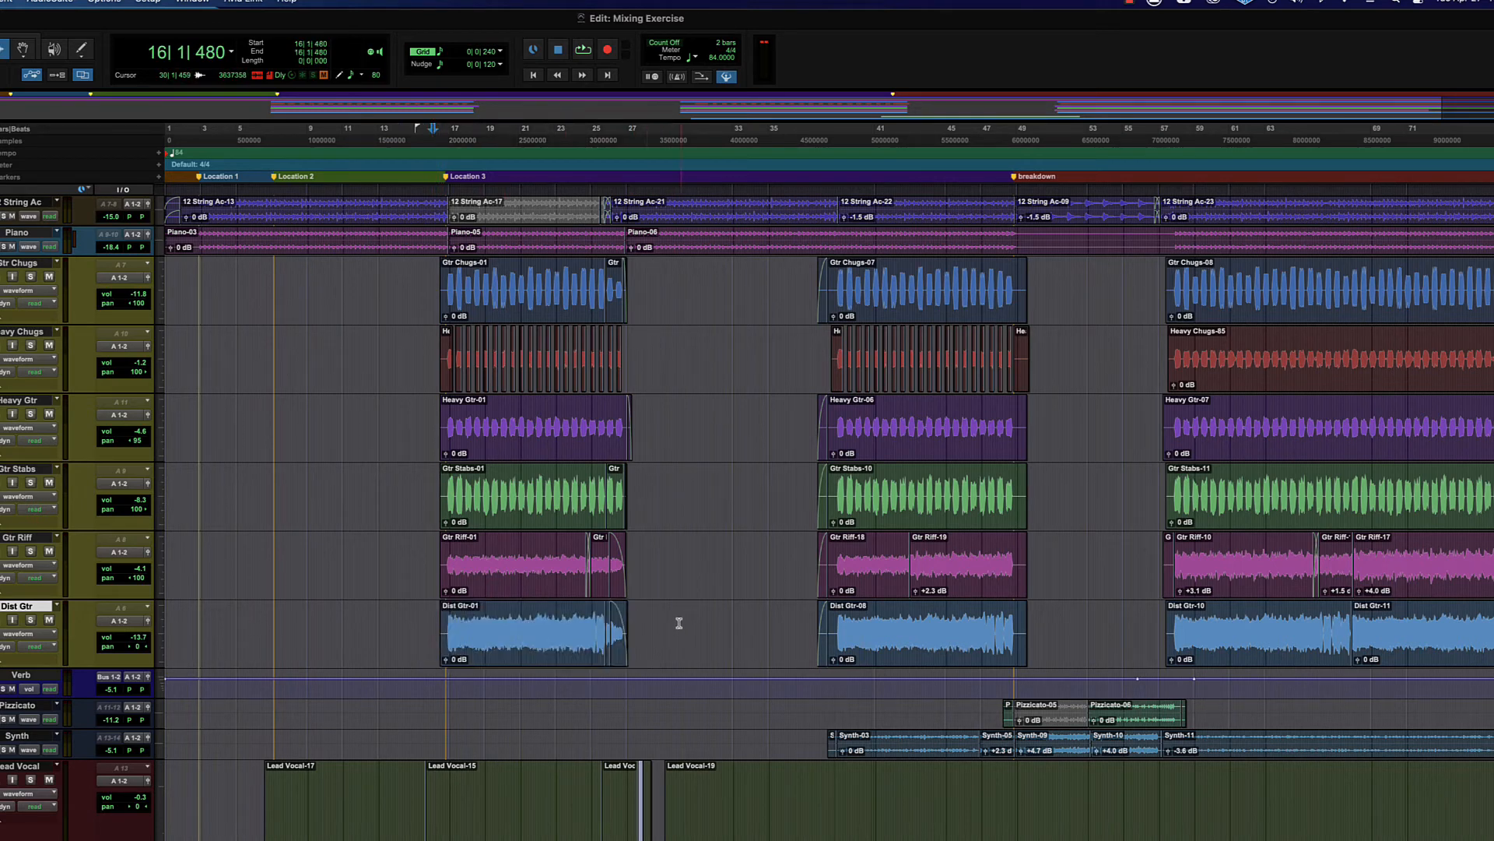
left_click(628, 625)
left_click(422, 619)
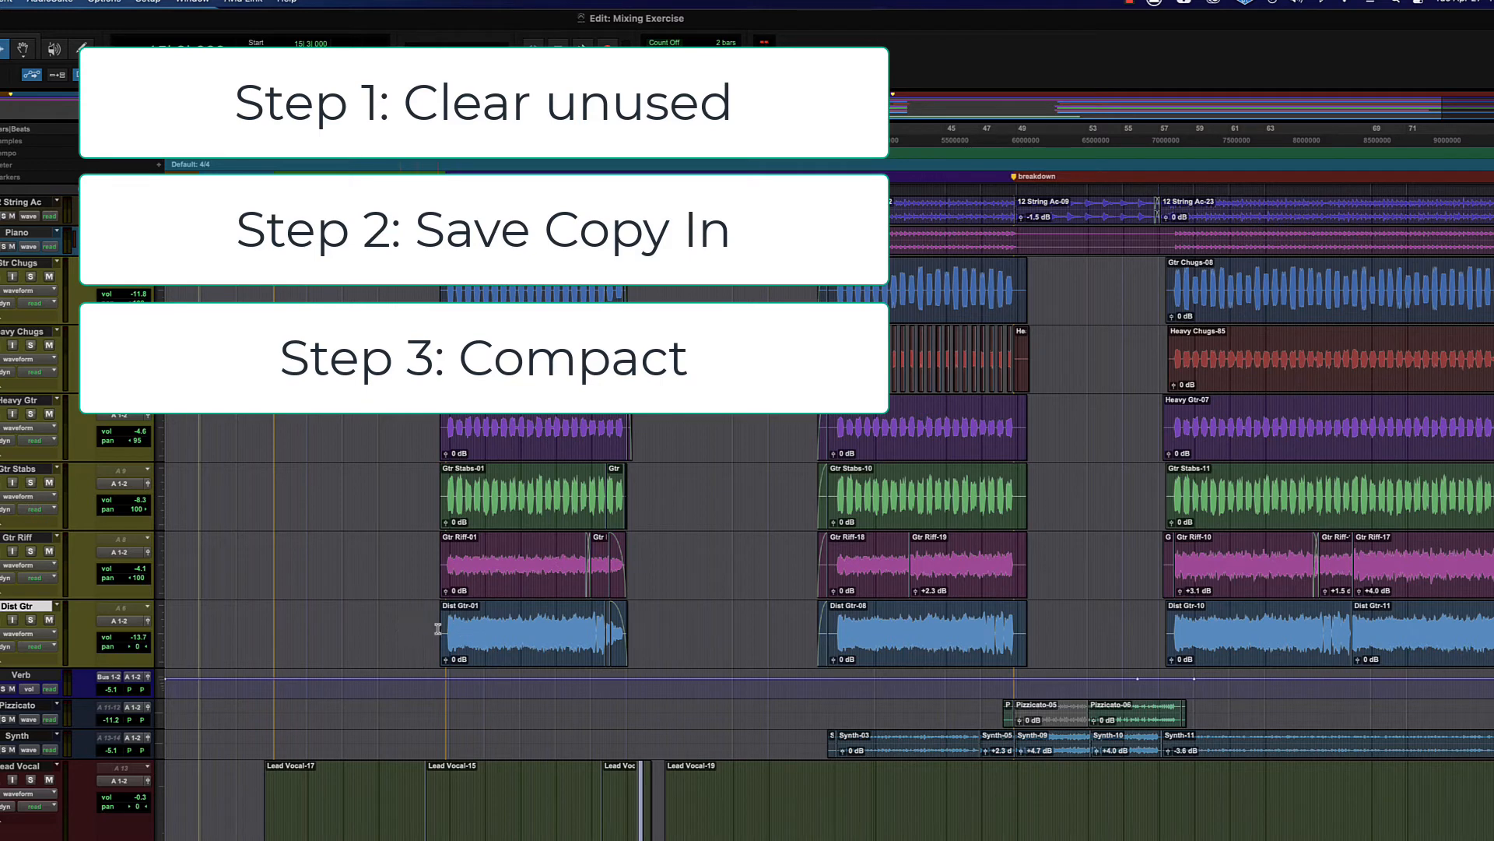
left_click_drag(435, 629, 168, 628)
left_click(369, 629)
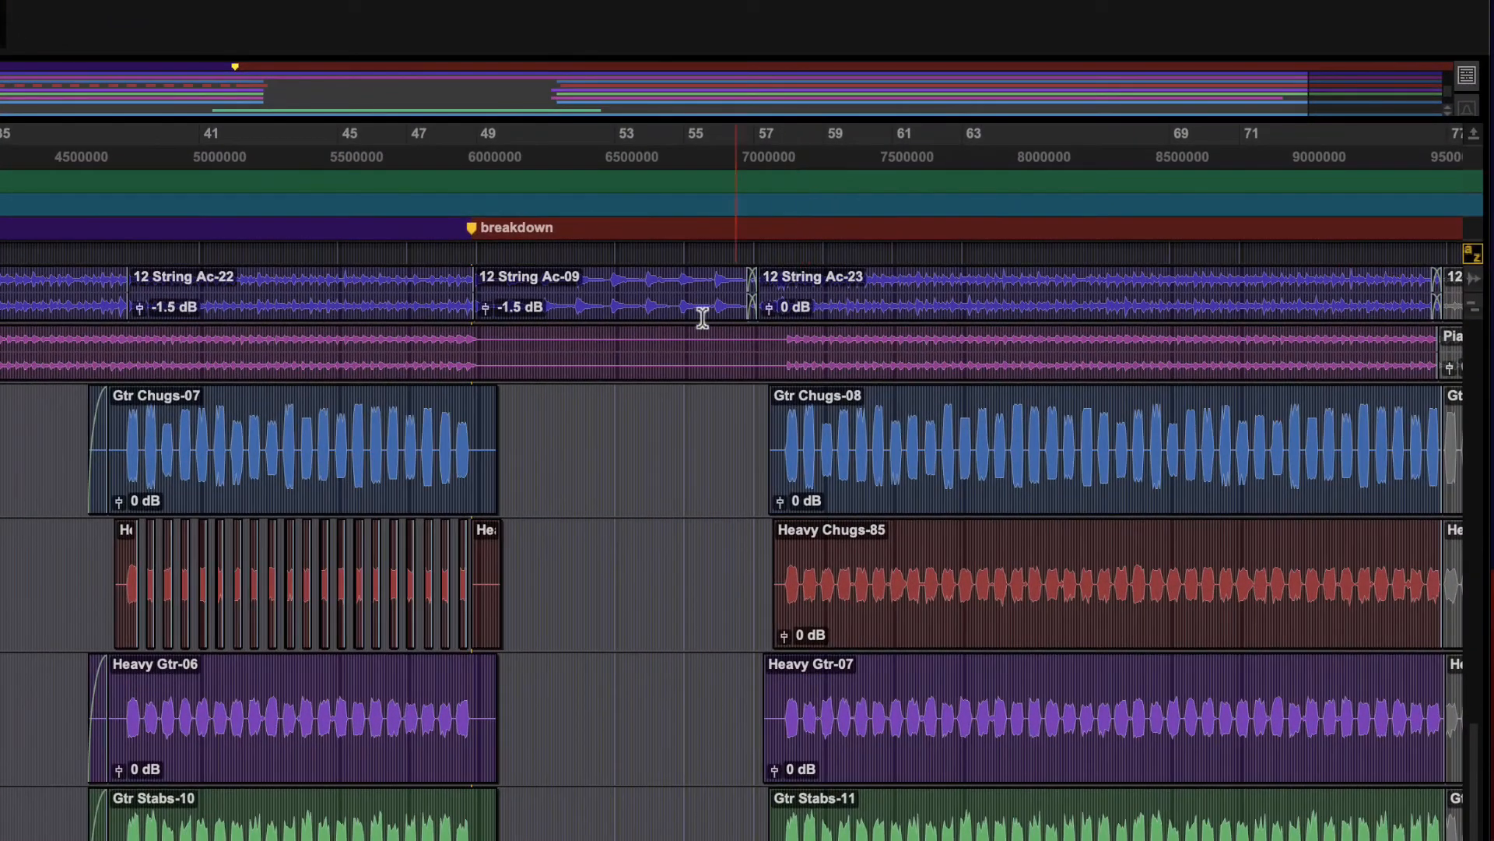
- Show the Clips list, select all unused clips, and look through the selection
left_click(1473, 839)
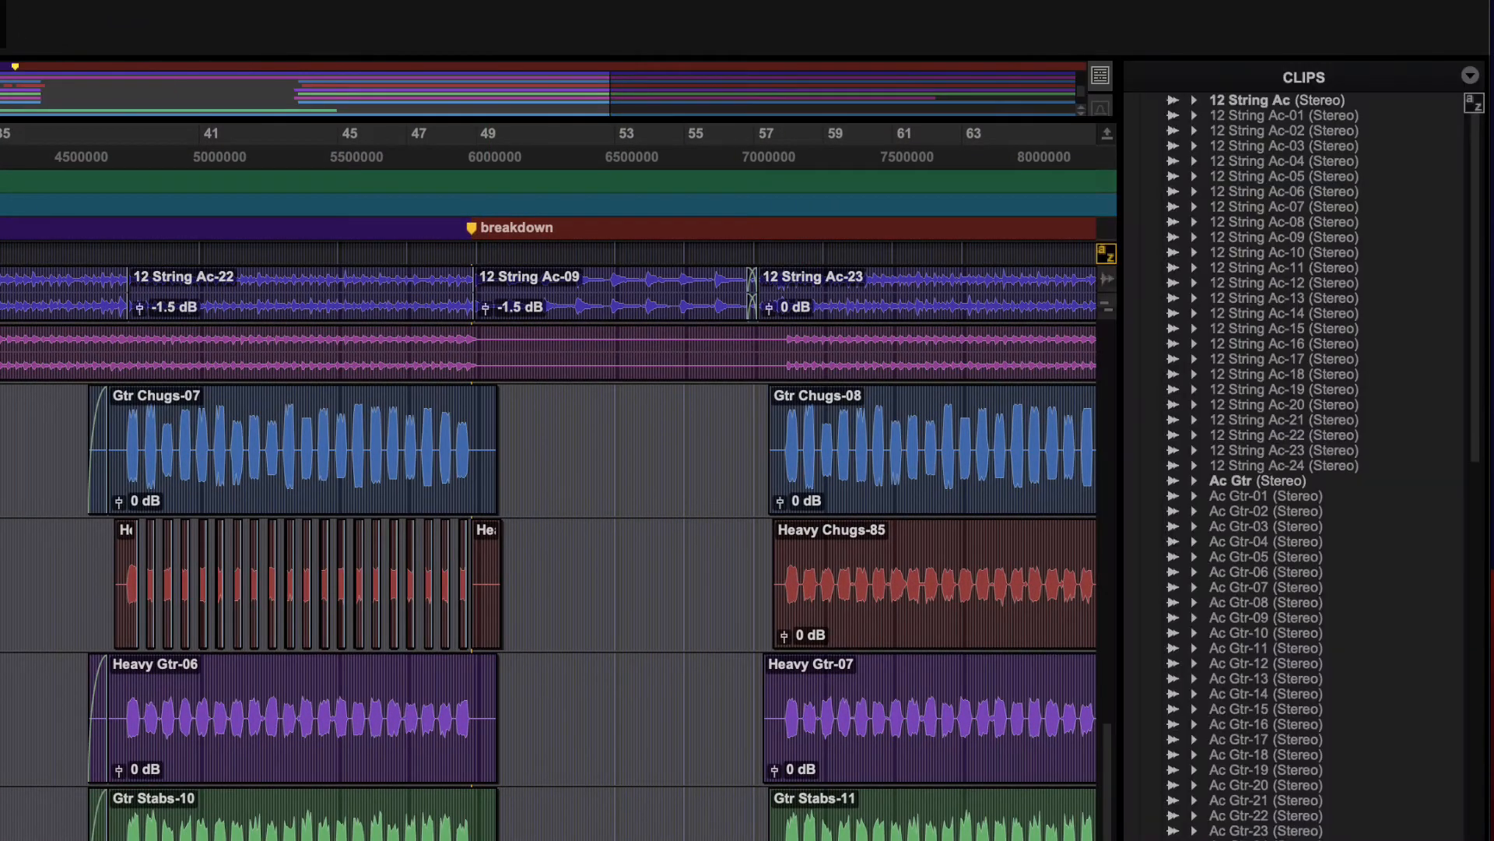
left_click(1469, 75)
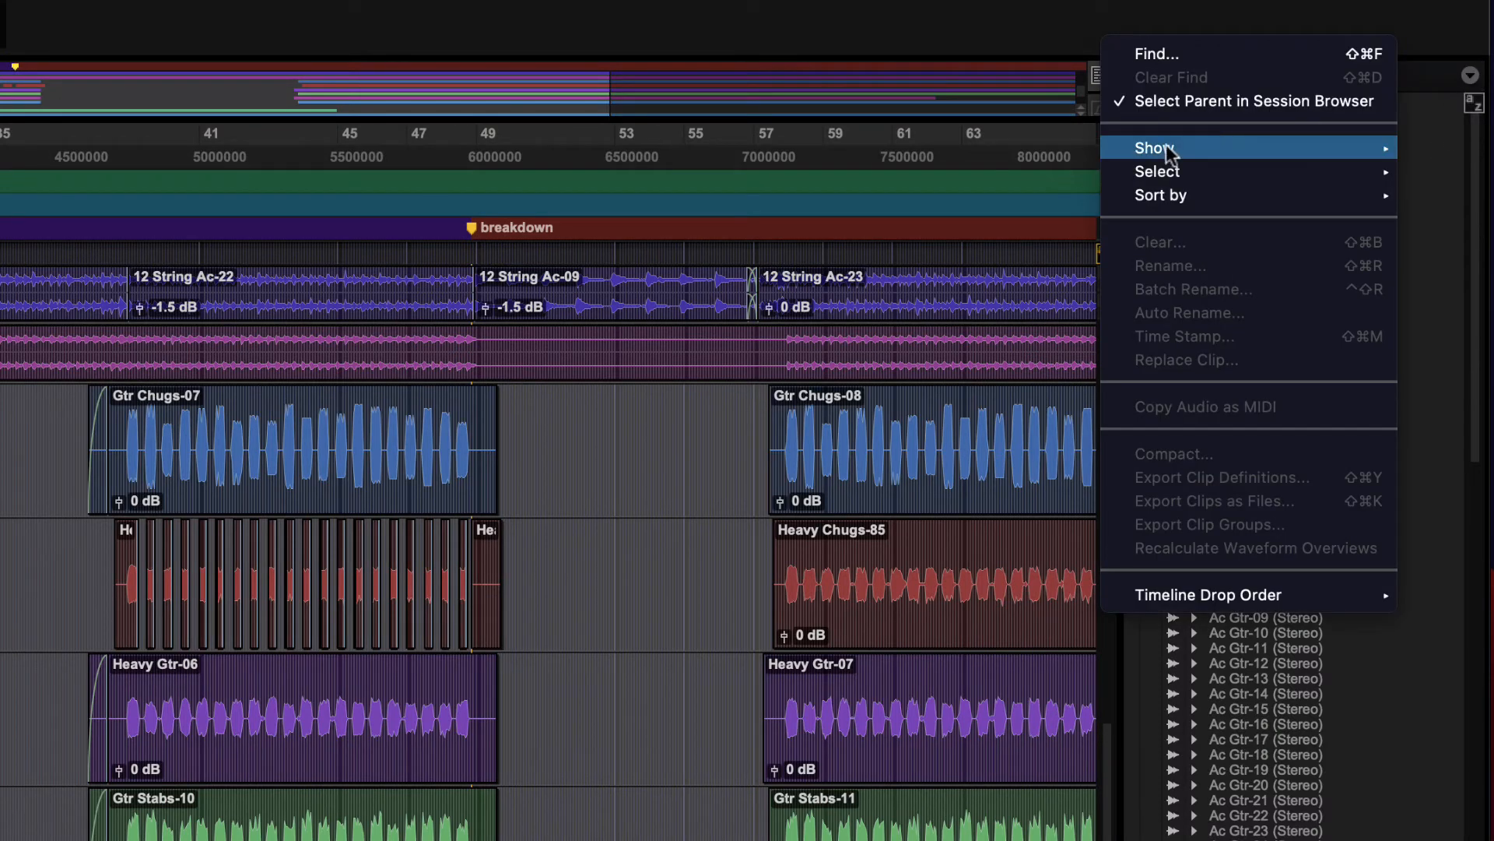
mouse_move(1142, 178)
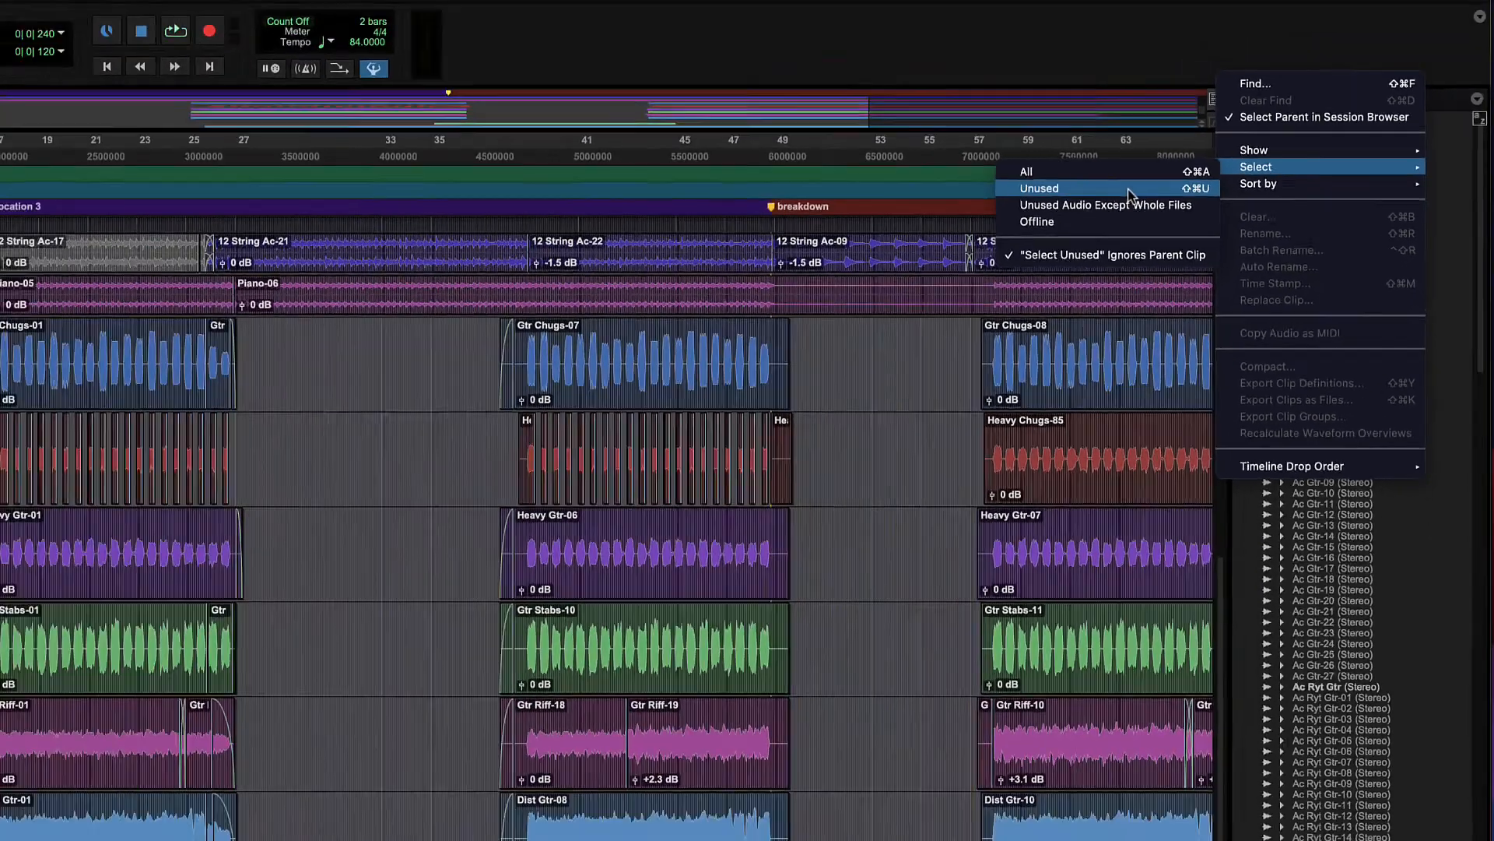
left_click(978, 203)
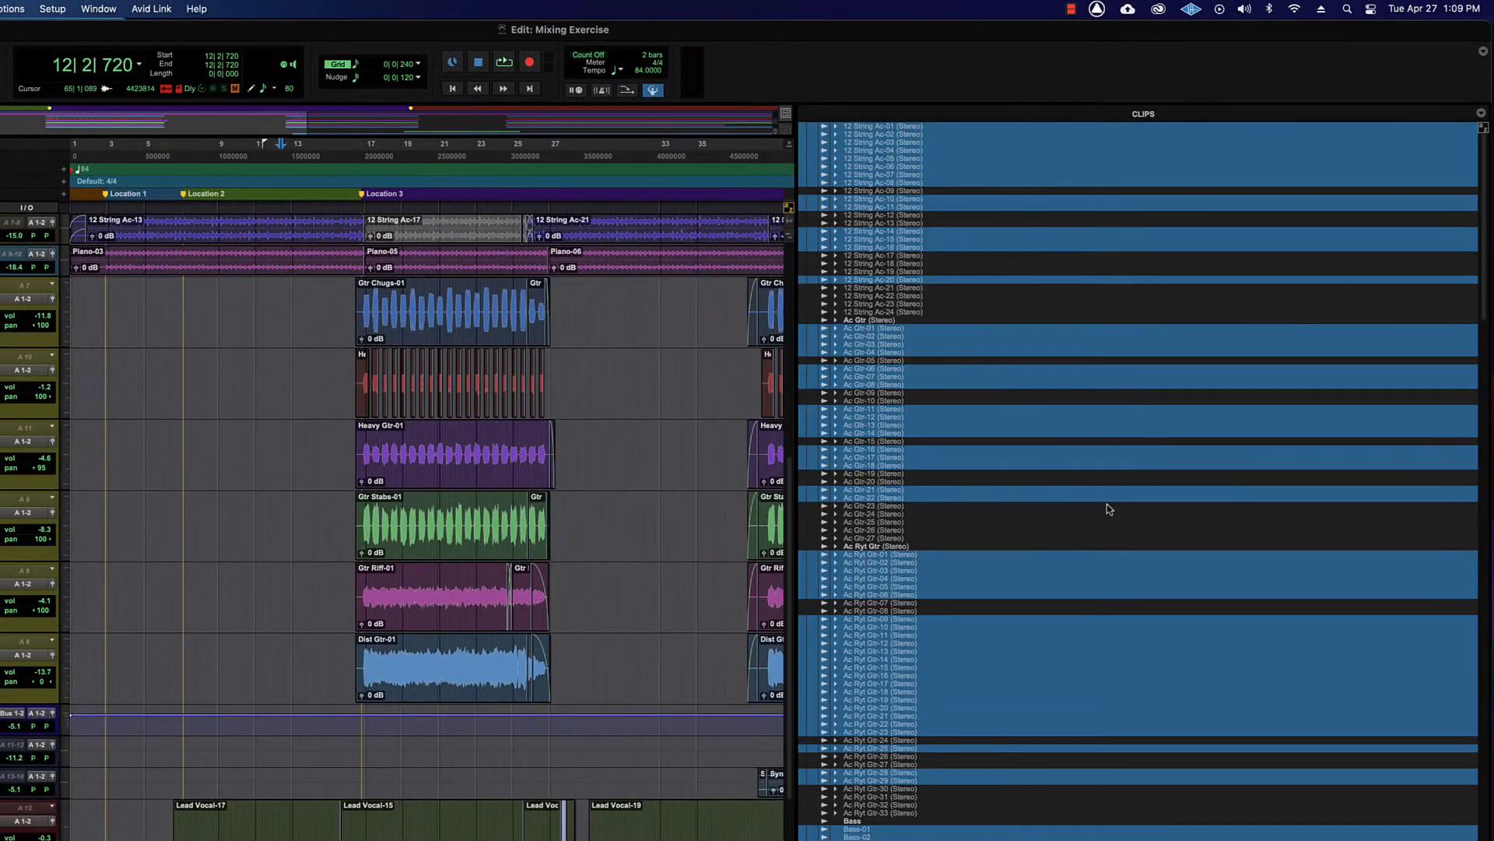
scroll(1106, 504, "down", 10)
scroll(1106, 504, "up", 10)
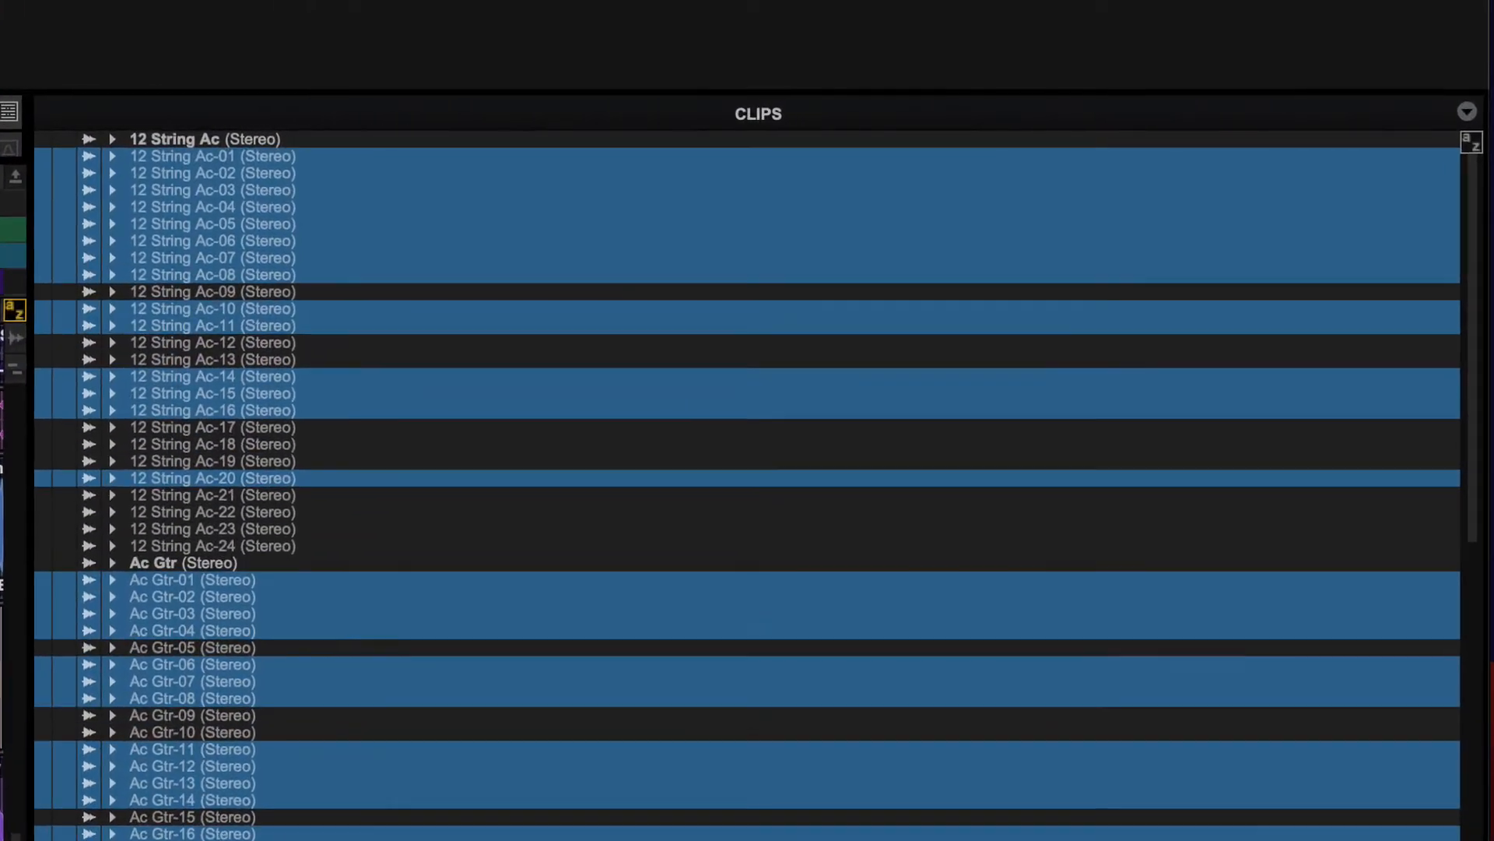
- Clear the selected unused clips with the Remove option and narrow the Clips list to widen the timeline
left_click(1467, 111)
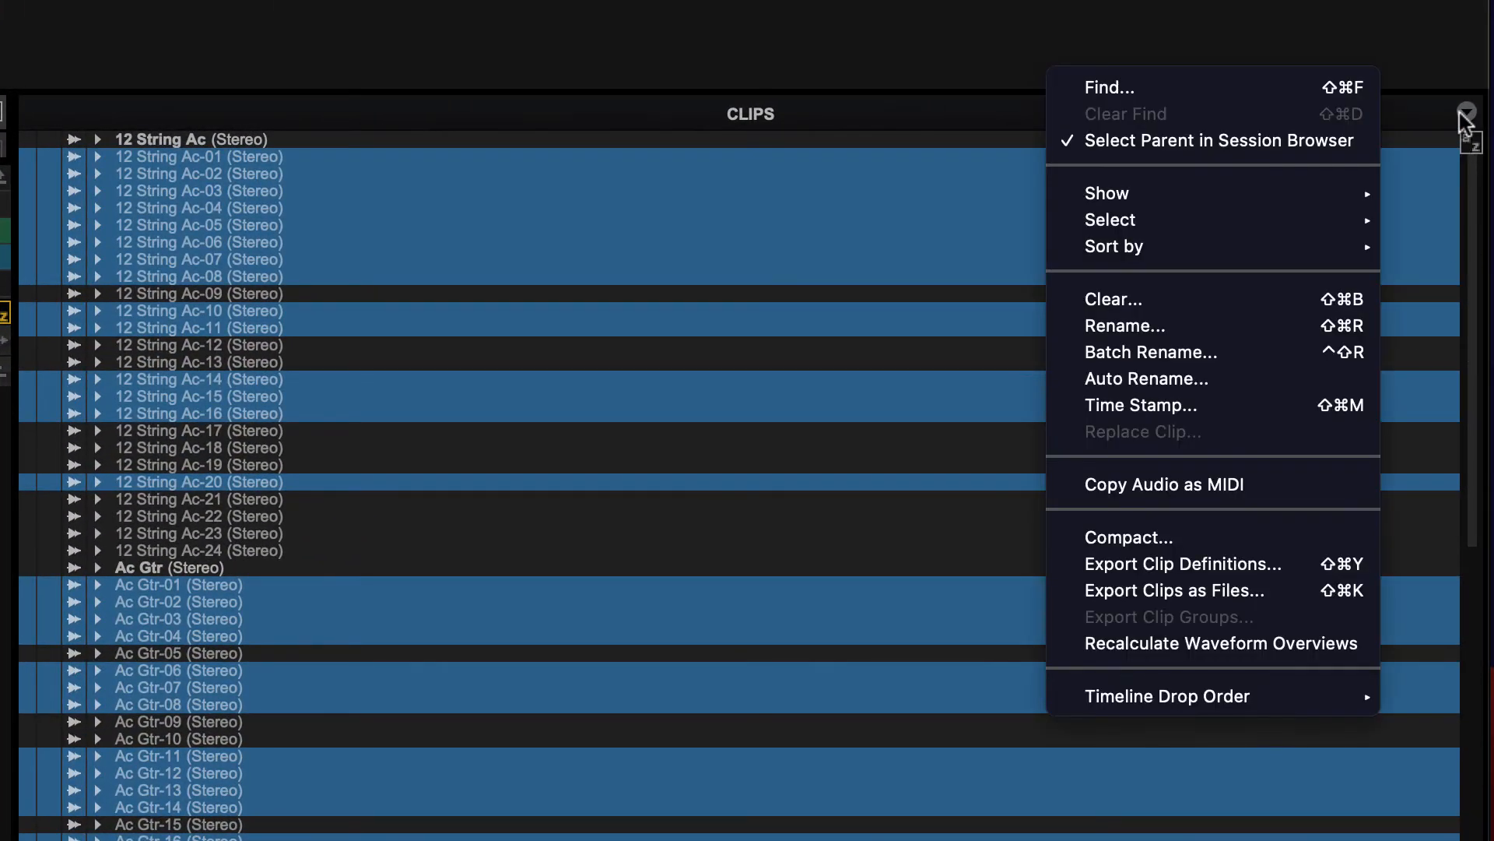
left_click(1167, 302)
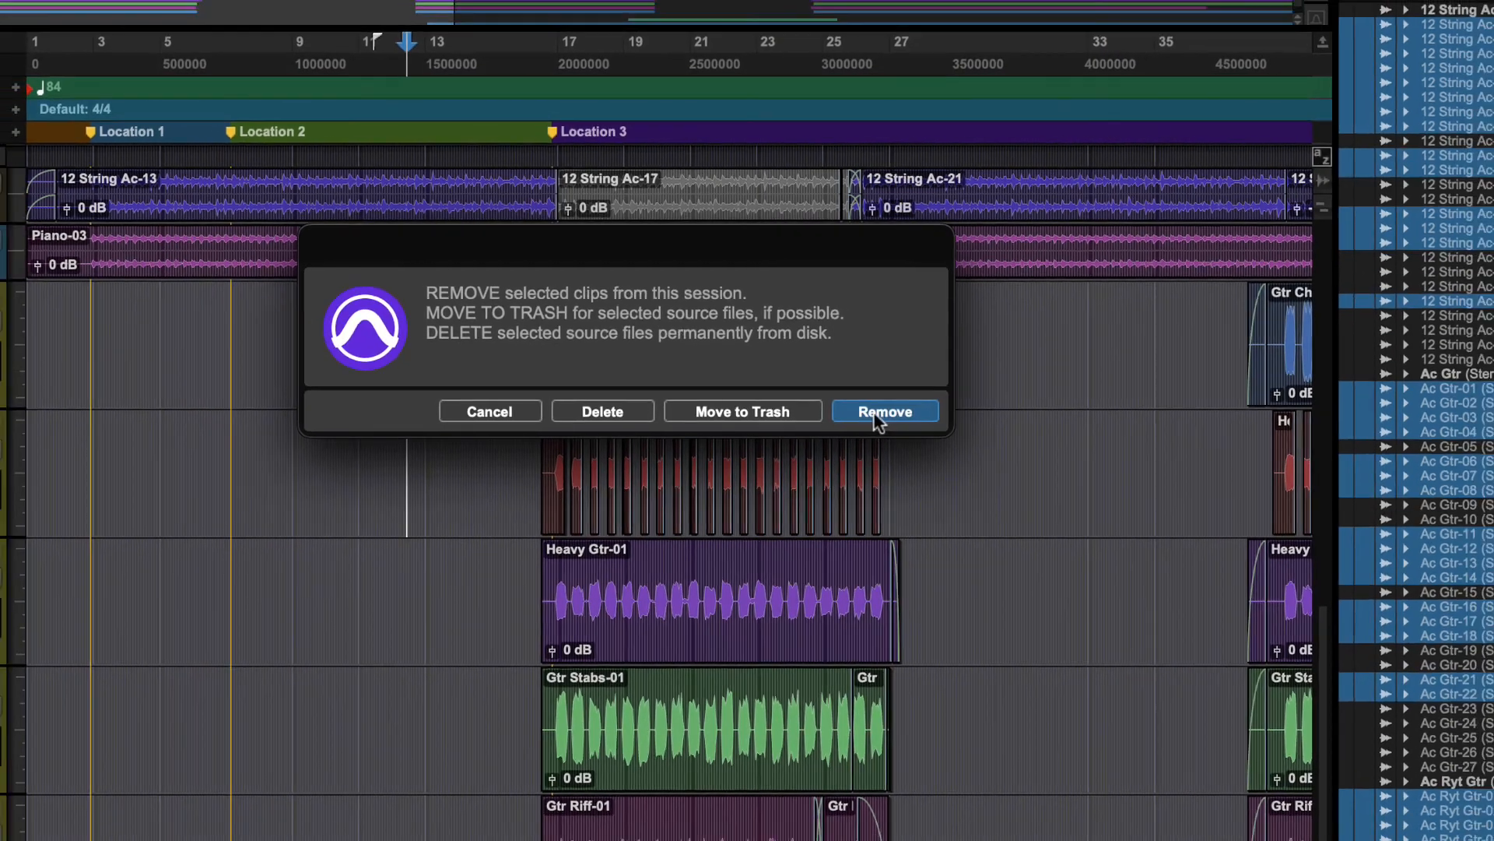
left_click(878, 420)
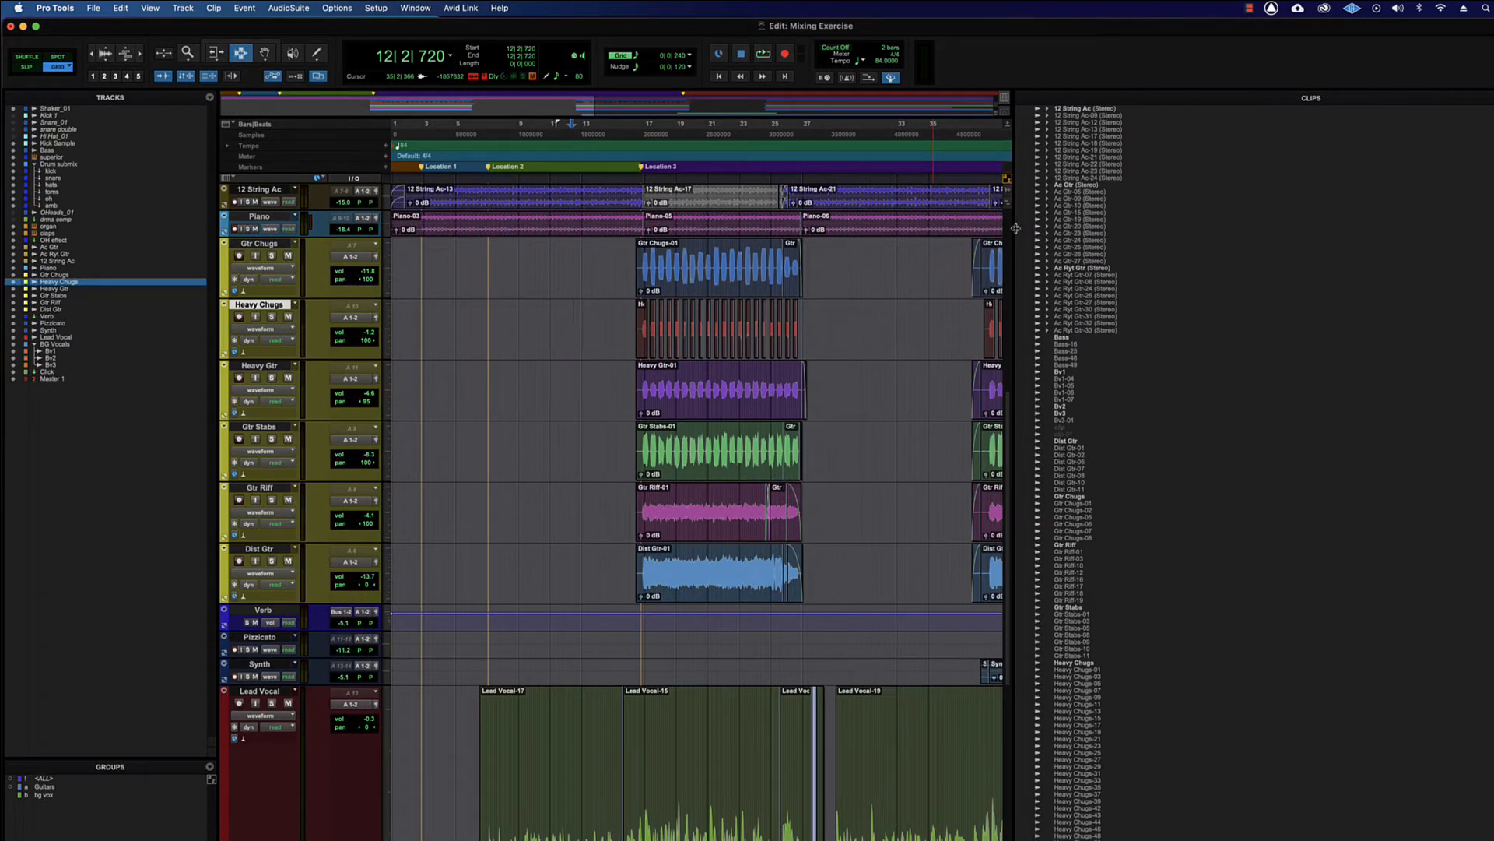
left_click_drag(1016, 228, 1335, 238)
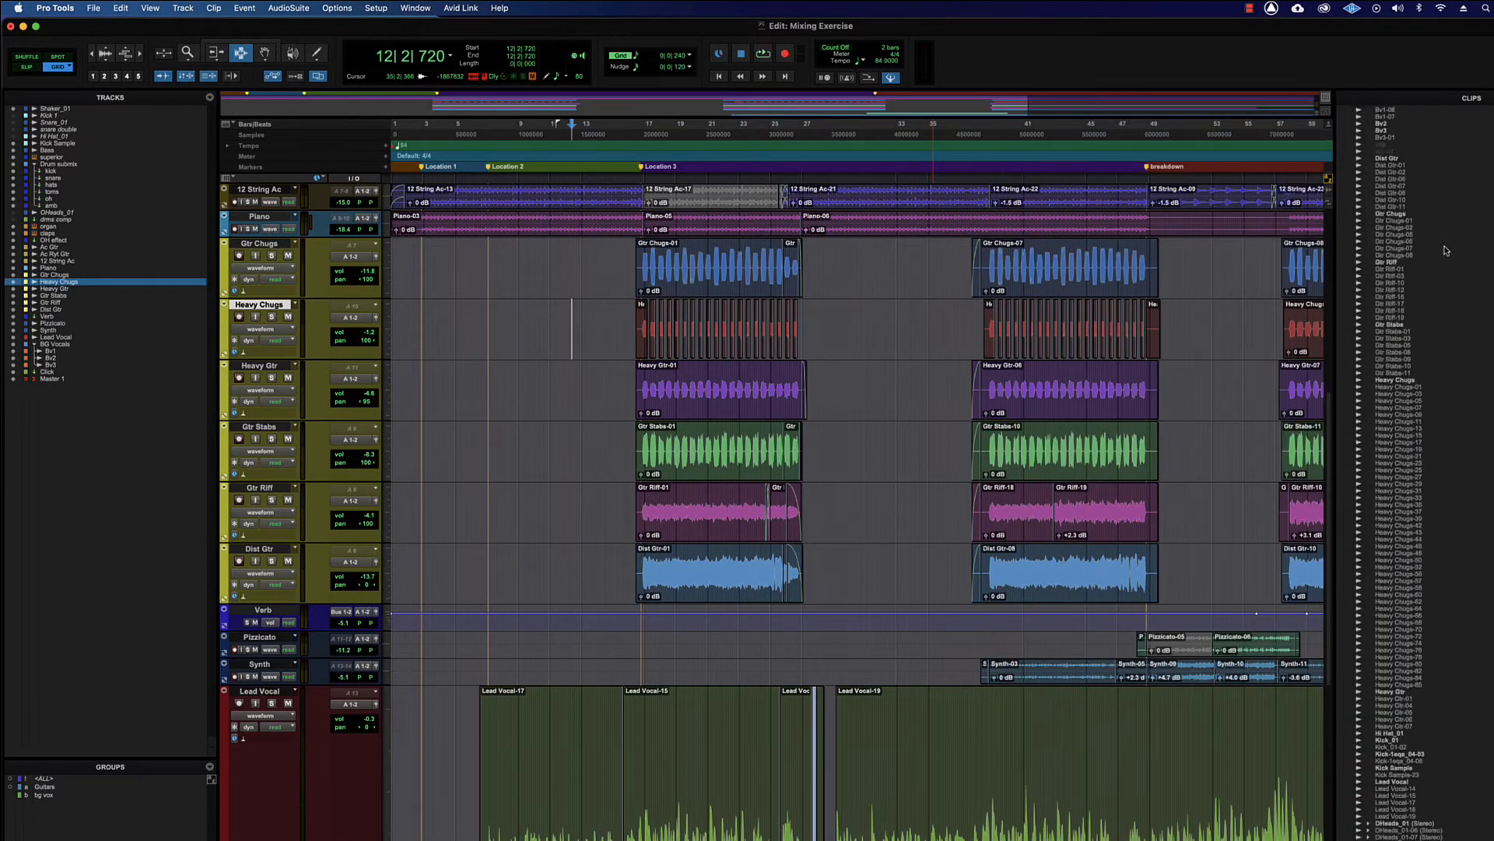
scroll(592, 312, "up", 3)
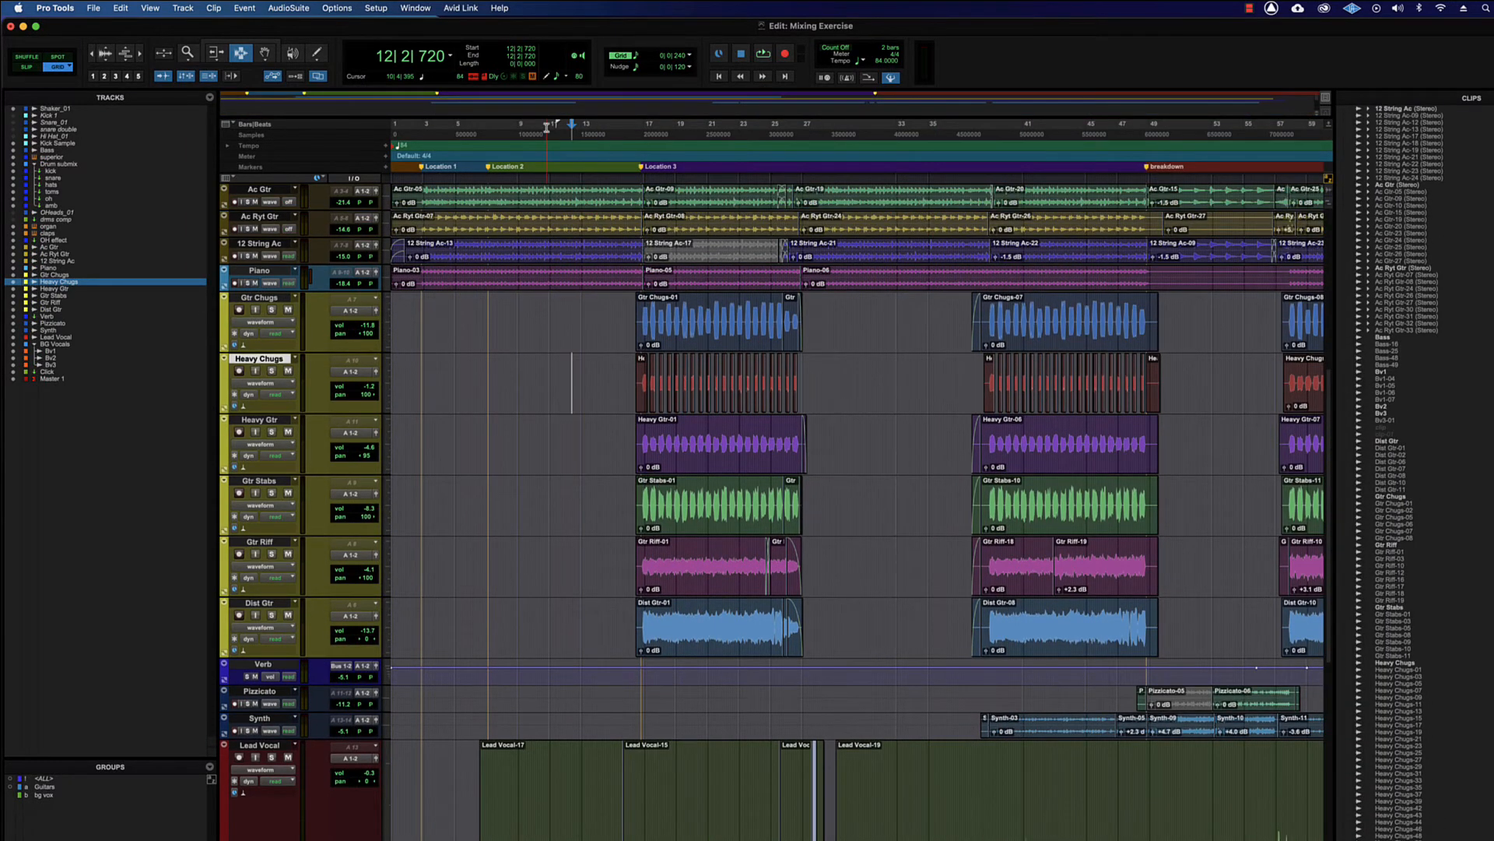
scroll(572, 381, "up", 3)
- Save a copy of the session as Session (Latest), BWF (.WAV), 44.1 kHz, 24 Bit, including only the audio files
left_click(94, 7)
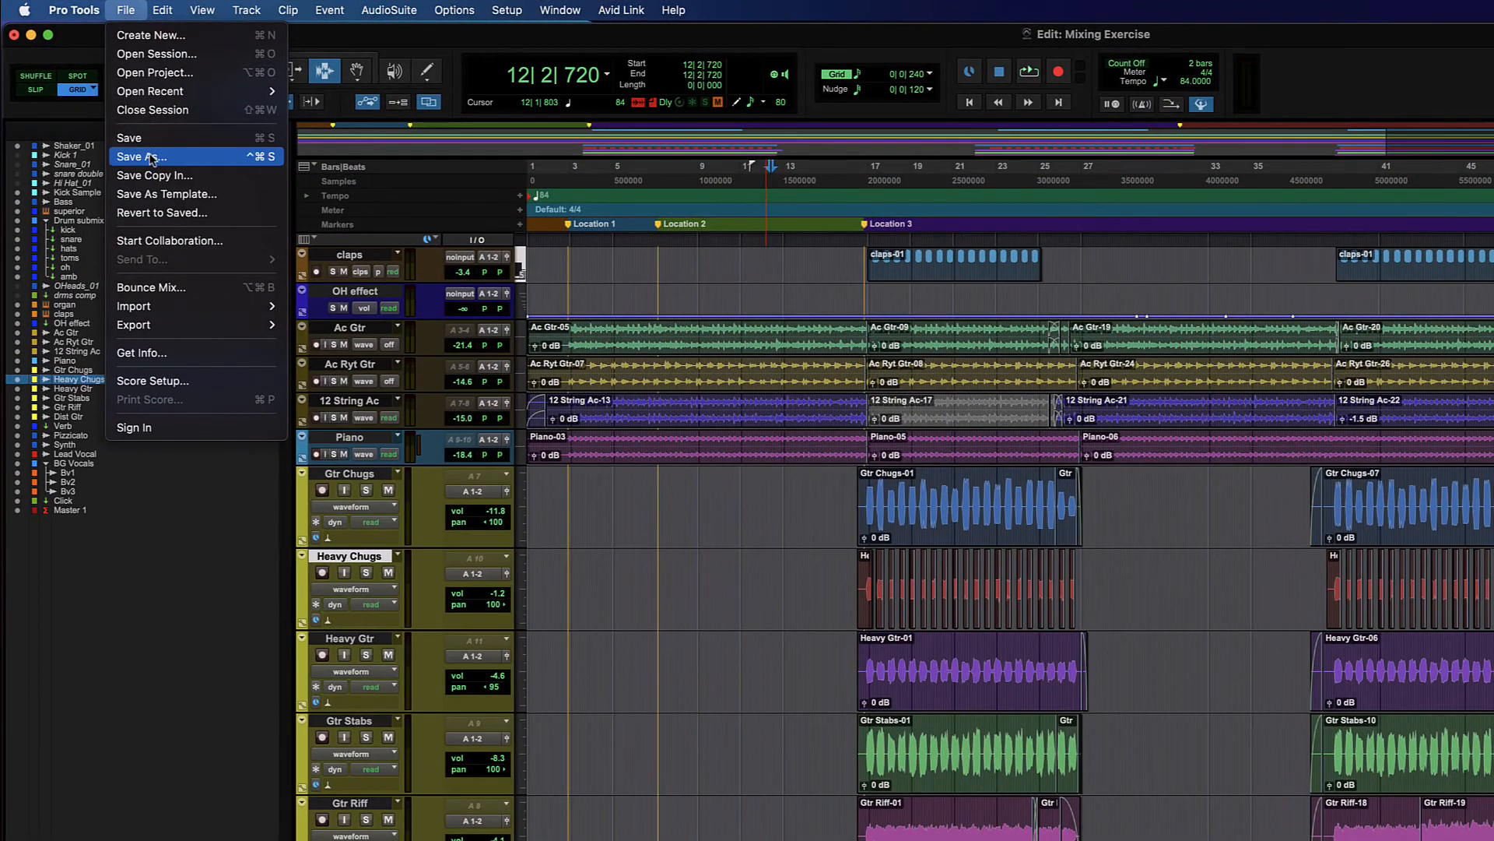
left_click(150, 158)
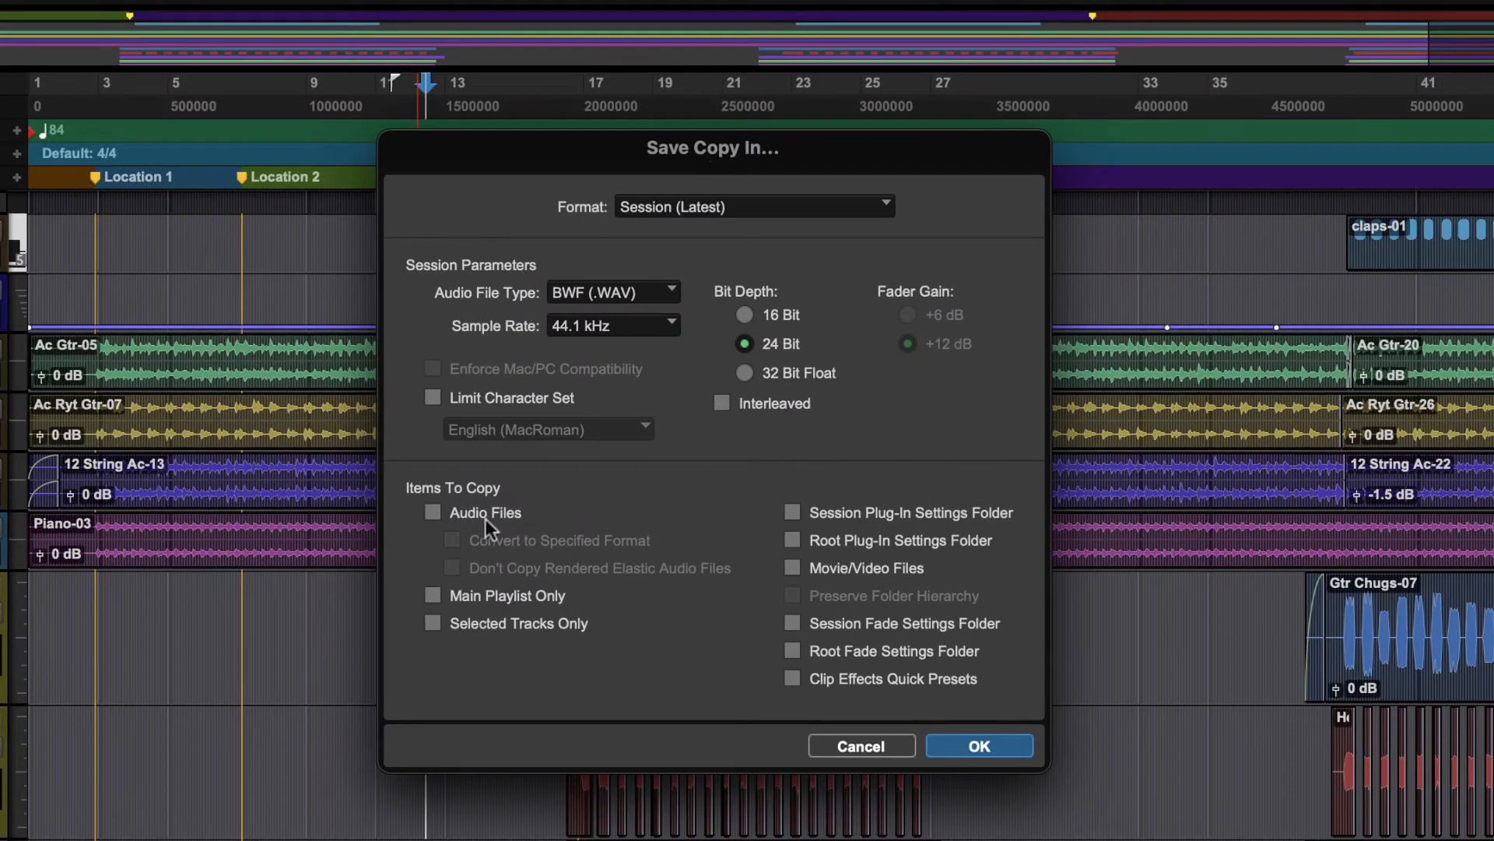
left_click(433, 511)
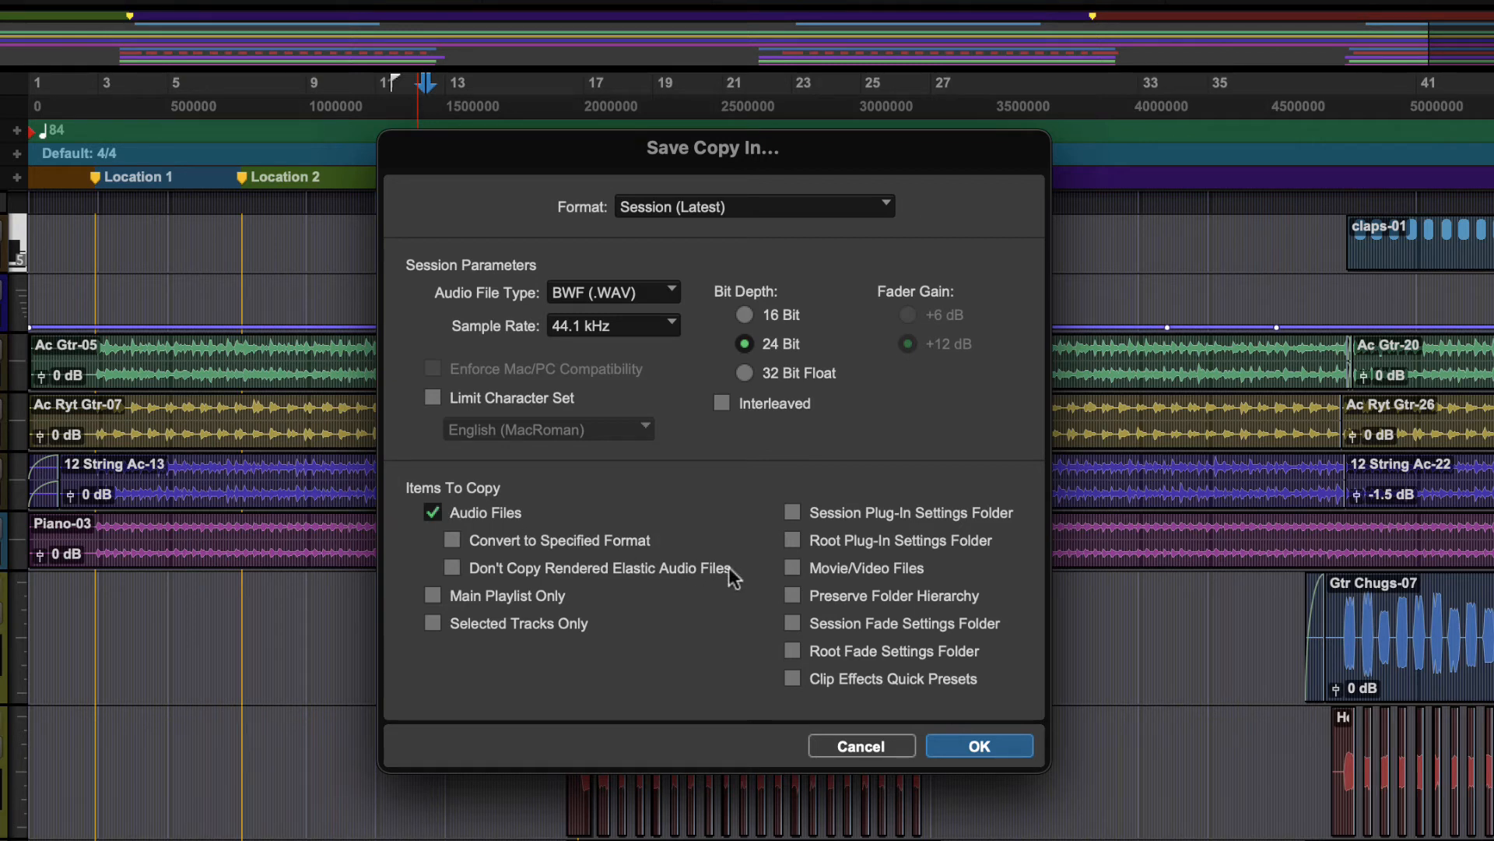
left_click(793, 568)
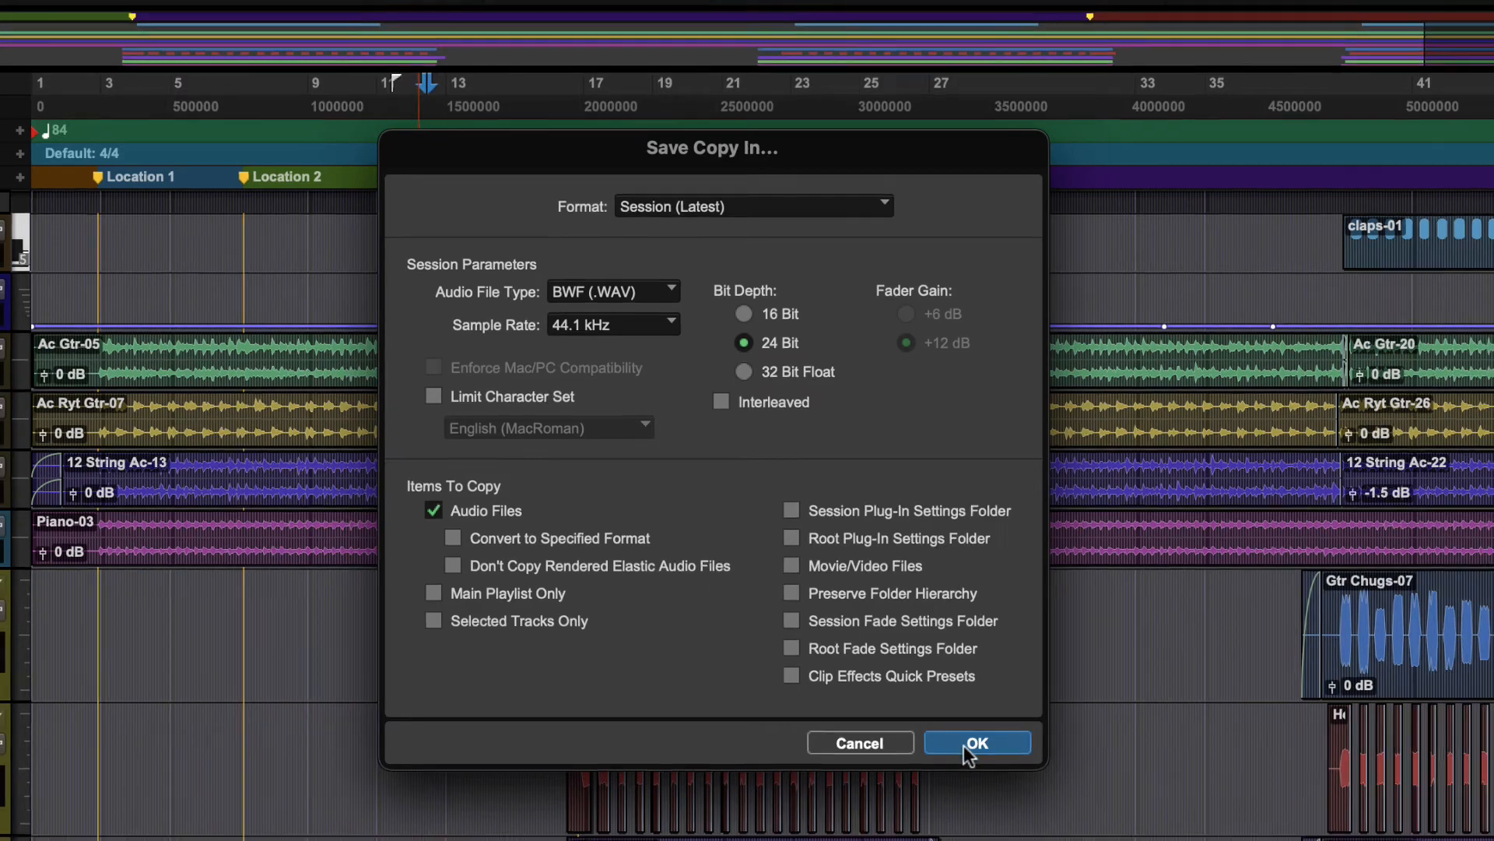
left_click(976, 743)
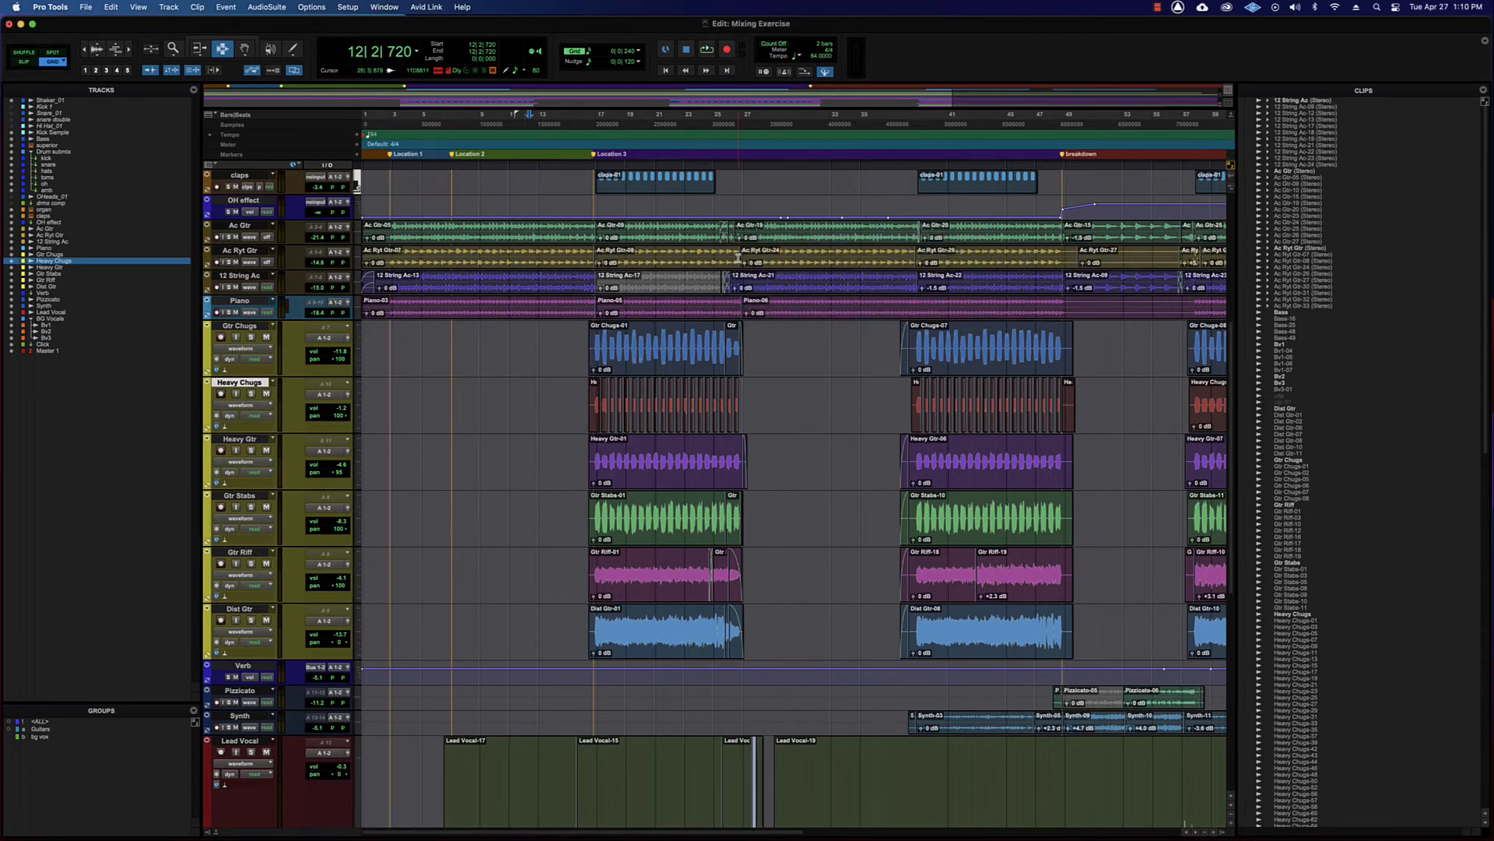
mouse_move(204, 32)
left_mouse_down()
mouse_move(273, 39)
mouse_move(204, 33)
left_mouse_up()
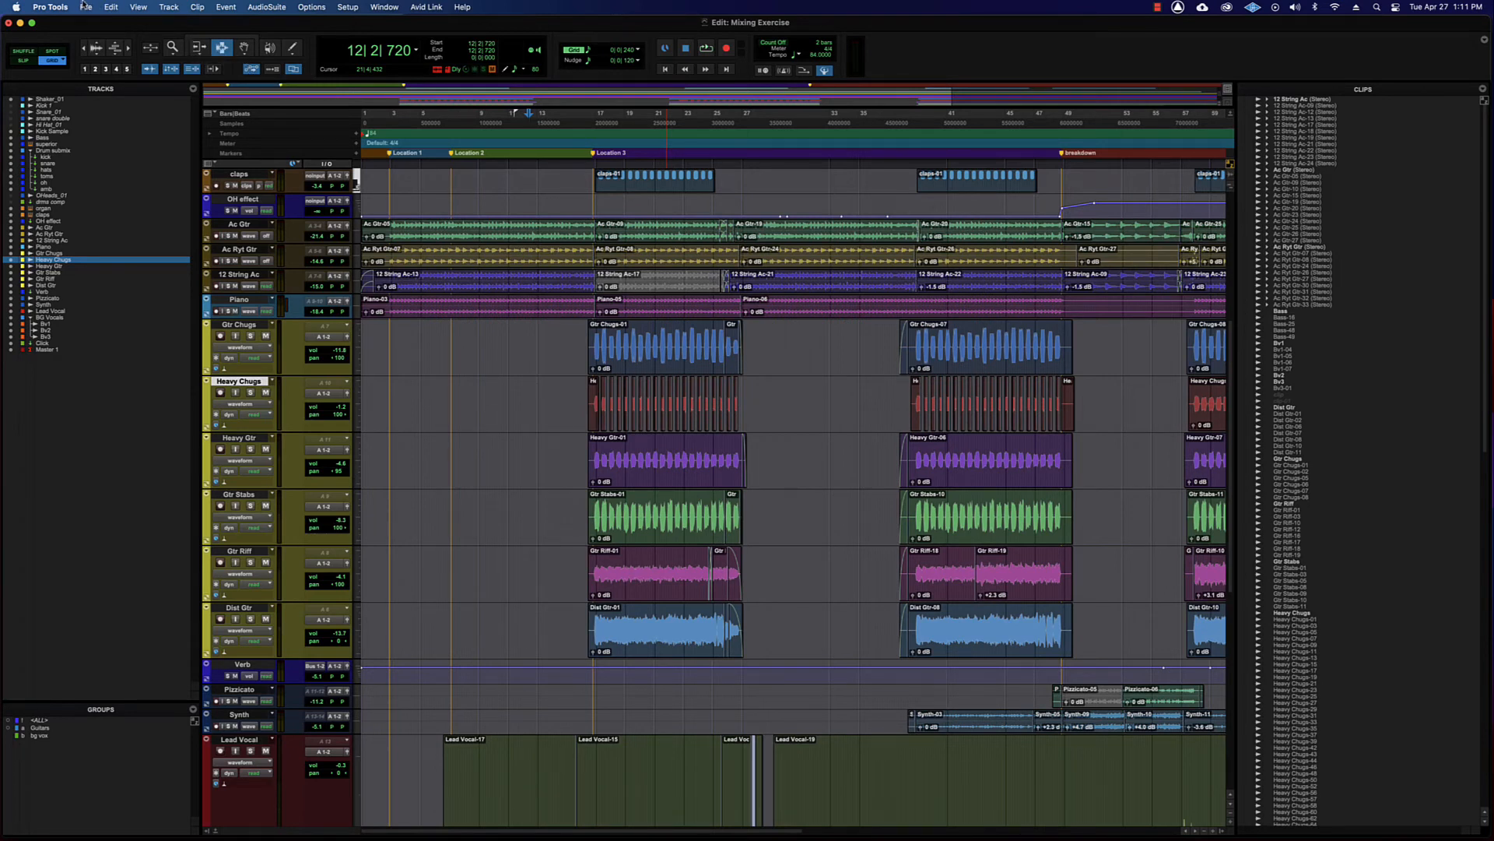
- Open the saved session "copy of exercise" and look through its tracks
left_click(85, 6)
left_click(105, 75)
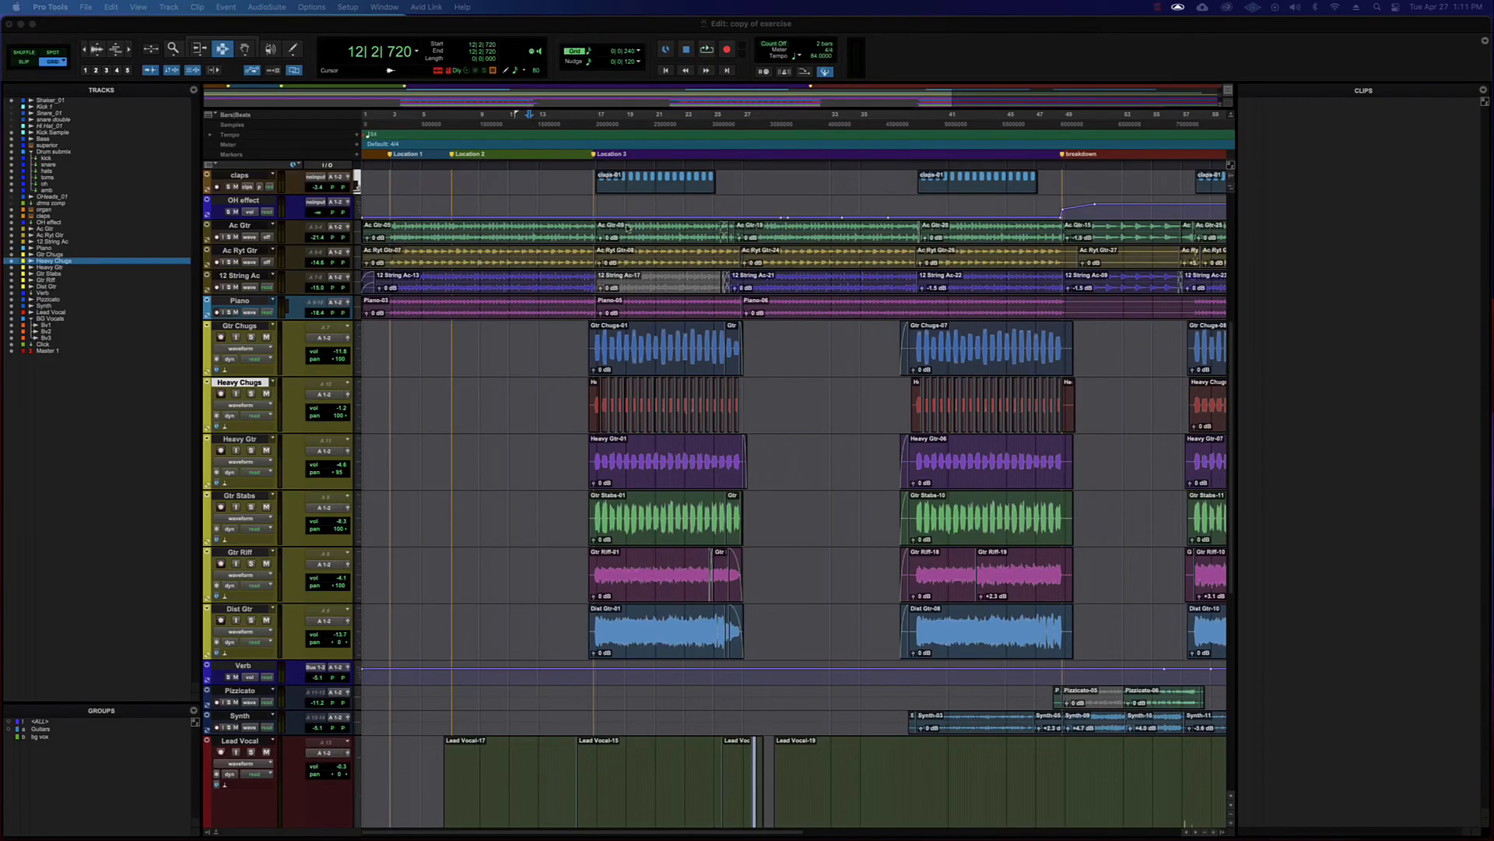
left_click(611, 420)
scroll(611, 421, "down", 8)
scroll(612, 421, "up", 6)
scroll(611, 421, "up", 7)
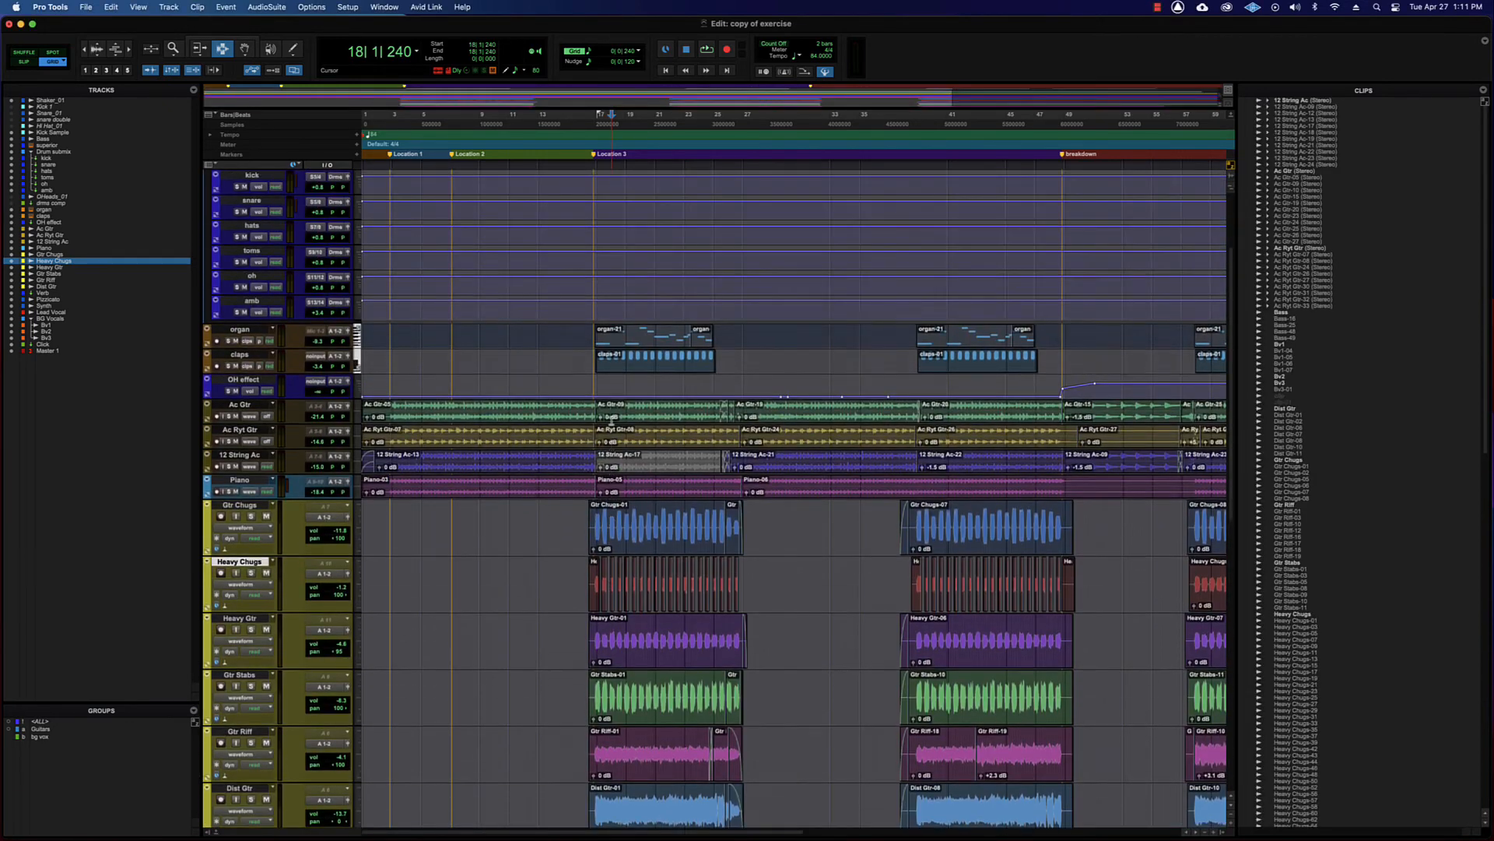
- Play the copied session briefly from bar 10 and mark the first played passage on the Bass track
left_click(495, 204)
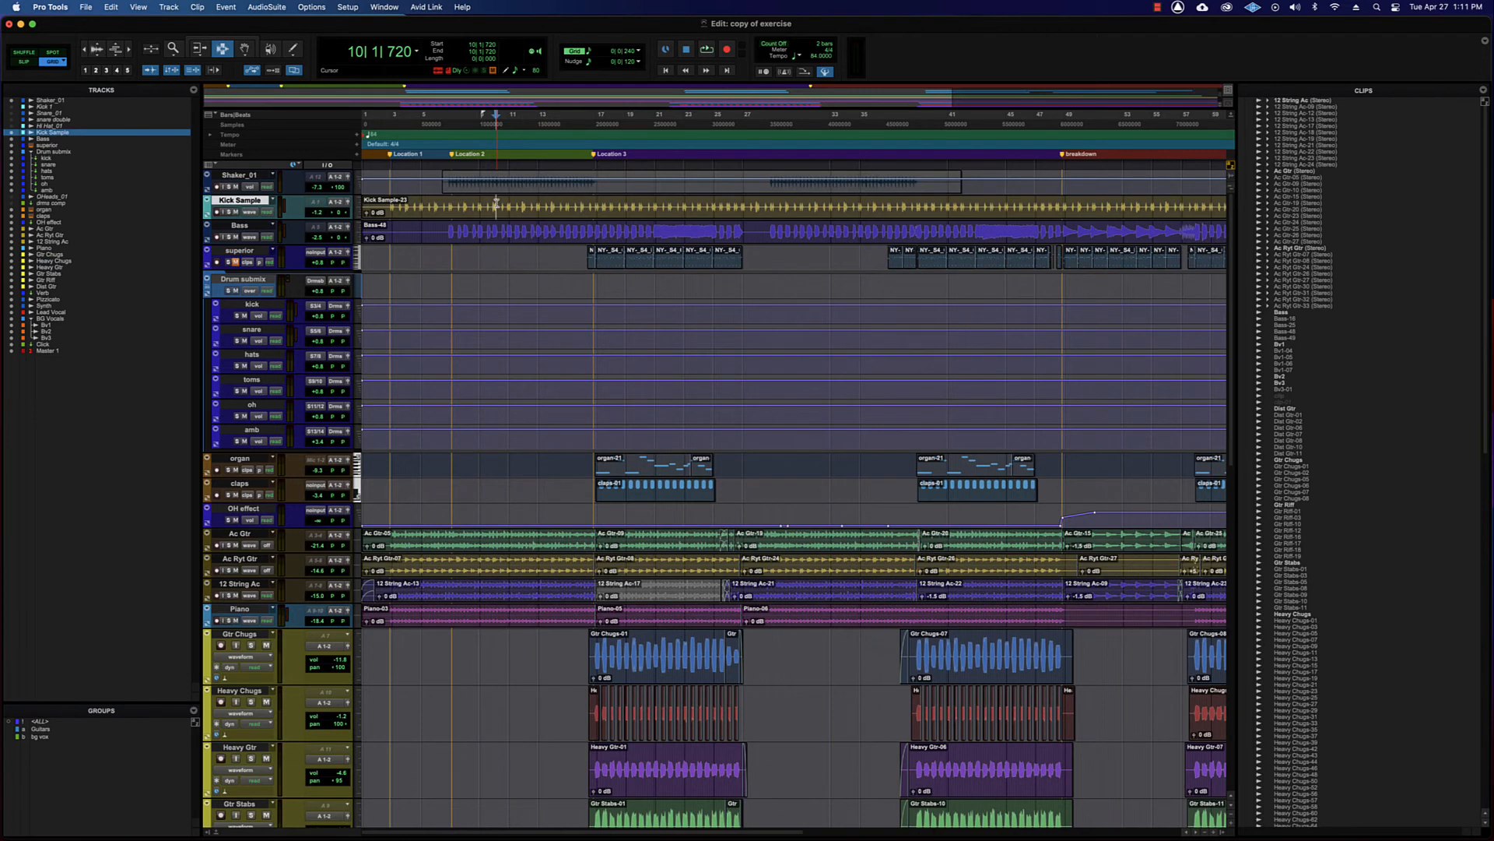
key("space")
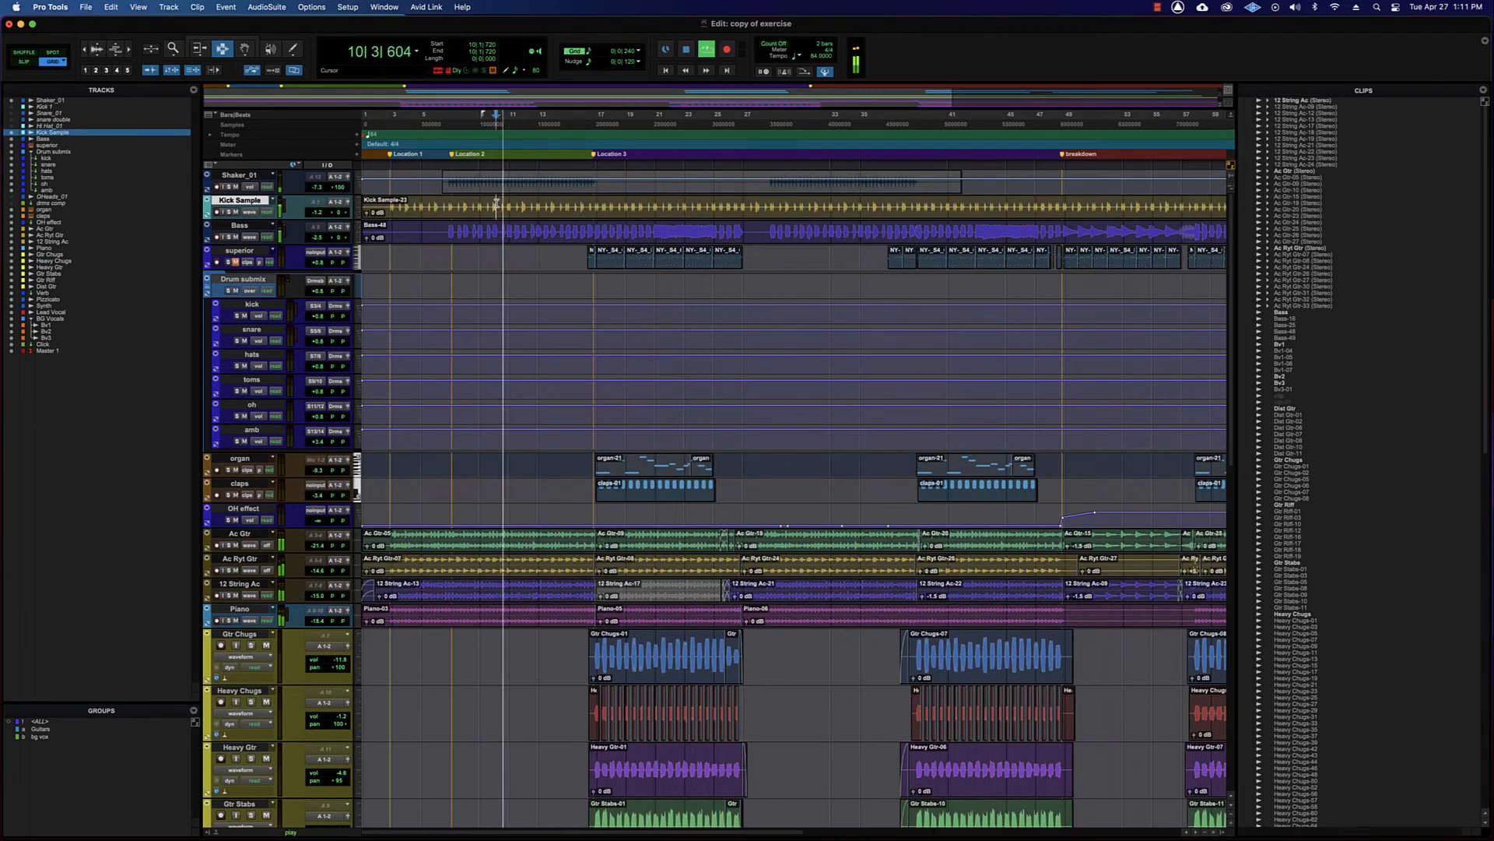
key("space")
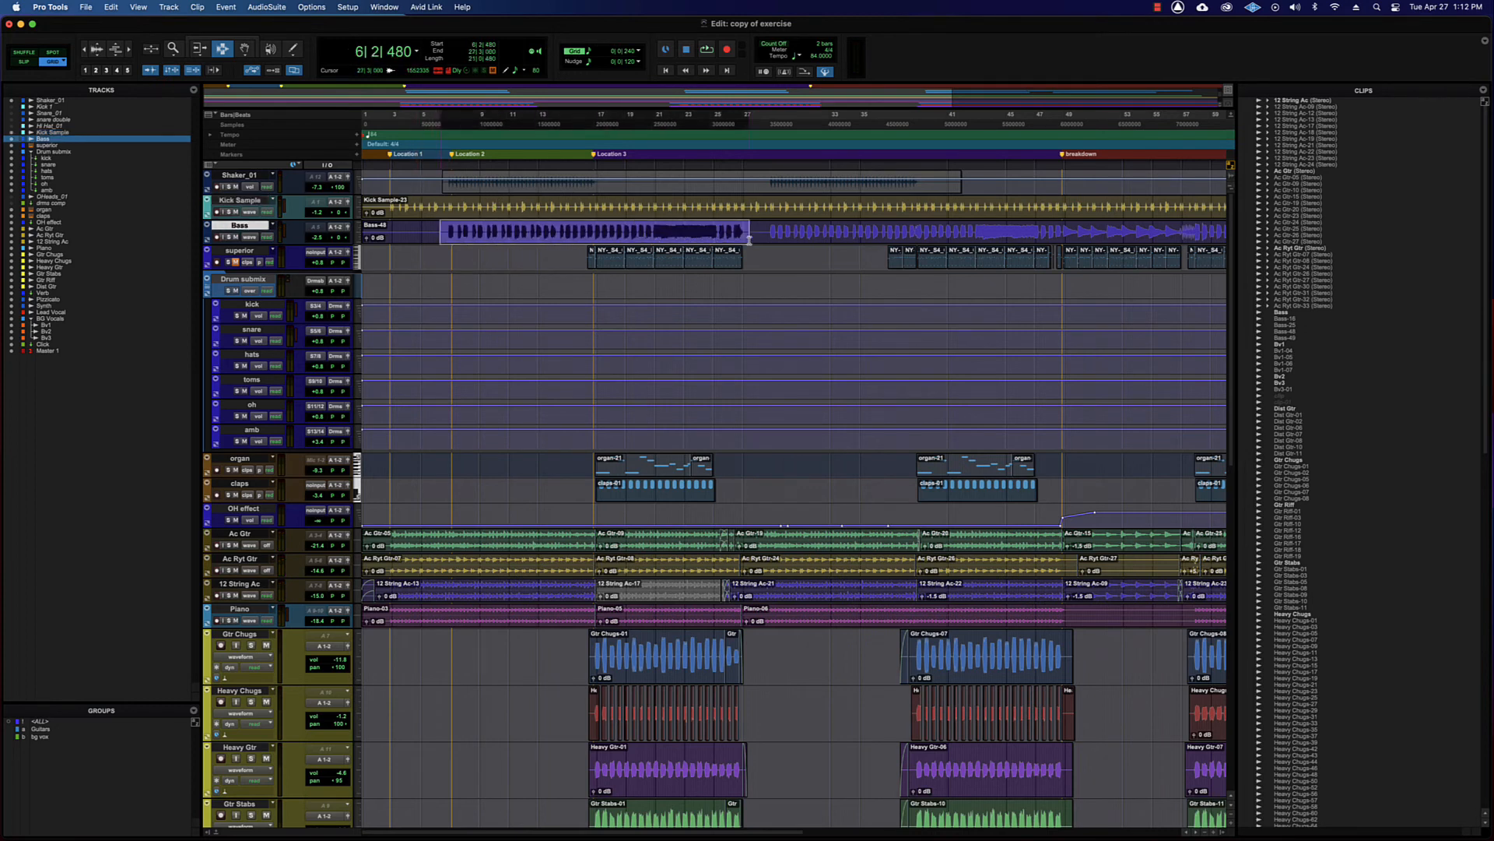
left_click_drag(441, 232, 818, 242)
left_click(774, 249)
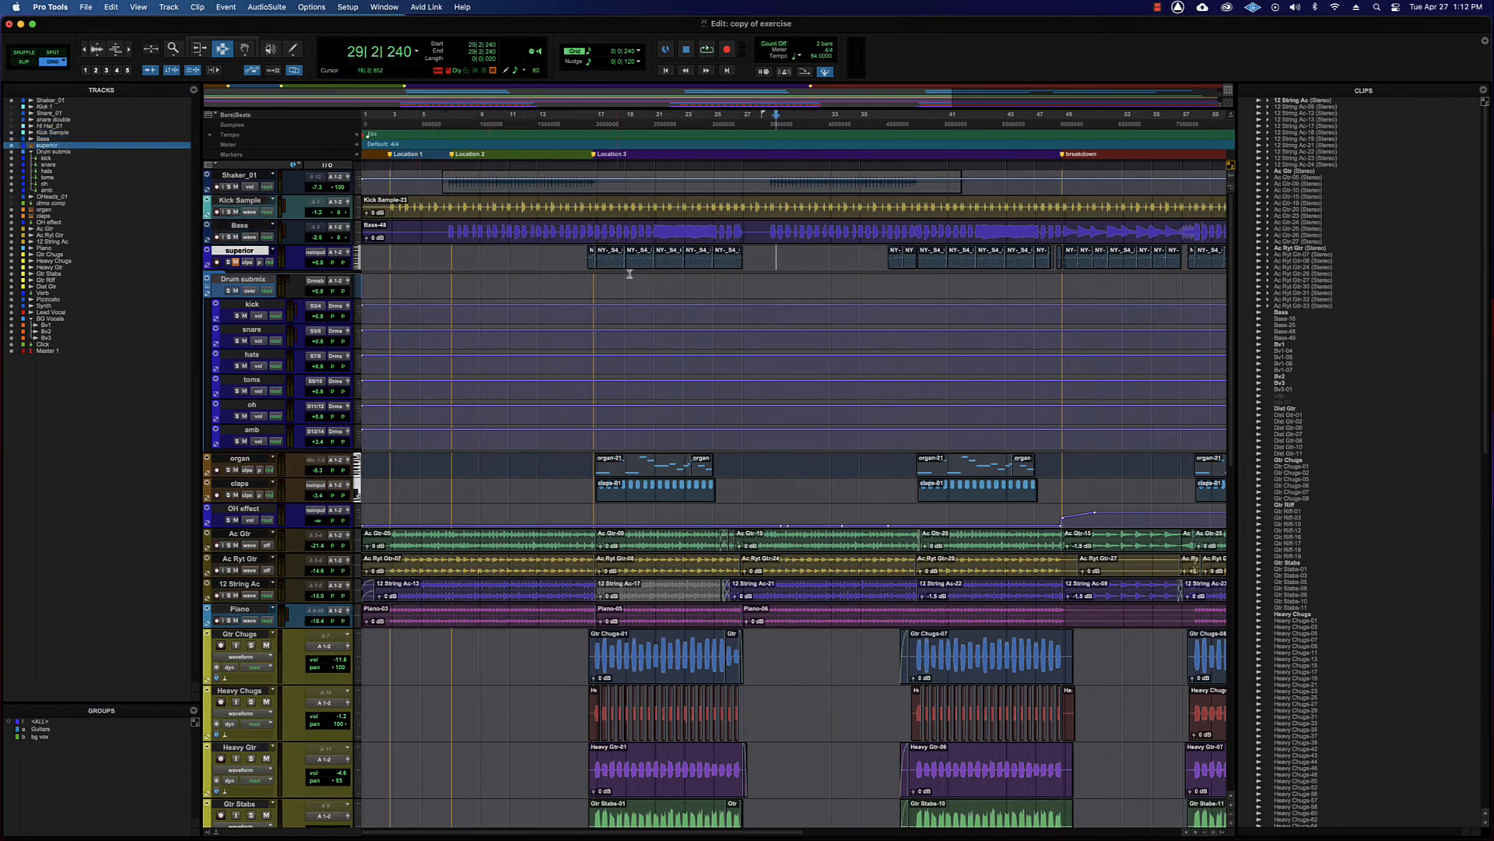
- Compact the selected Heavy Gtr-07 clip in the Clips list with 1000 milliseconds of padding
scroll(616, 537, "down", 1)
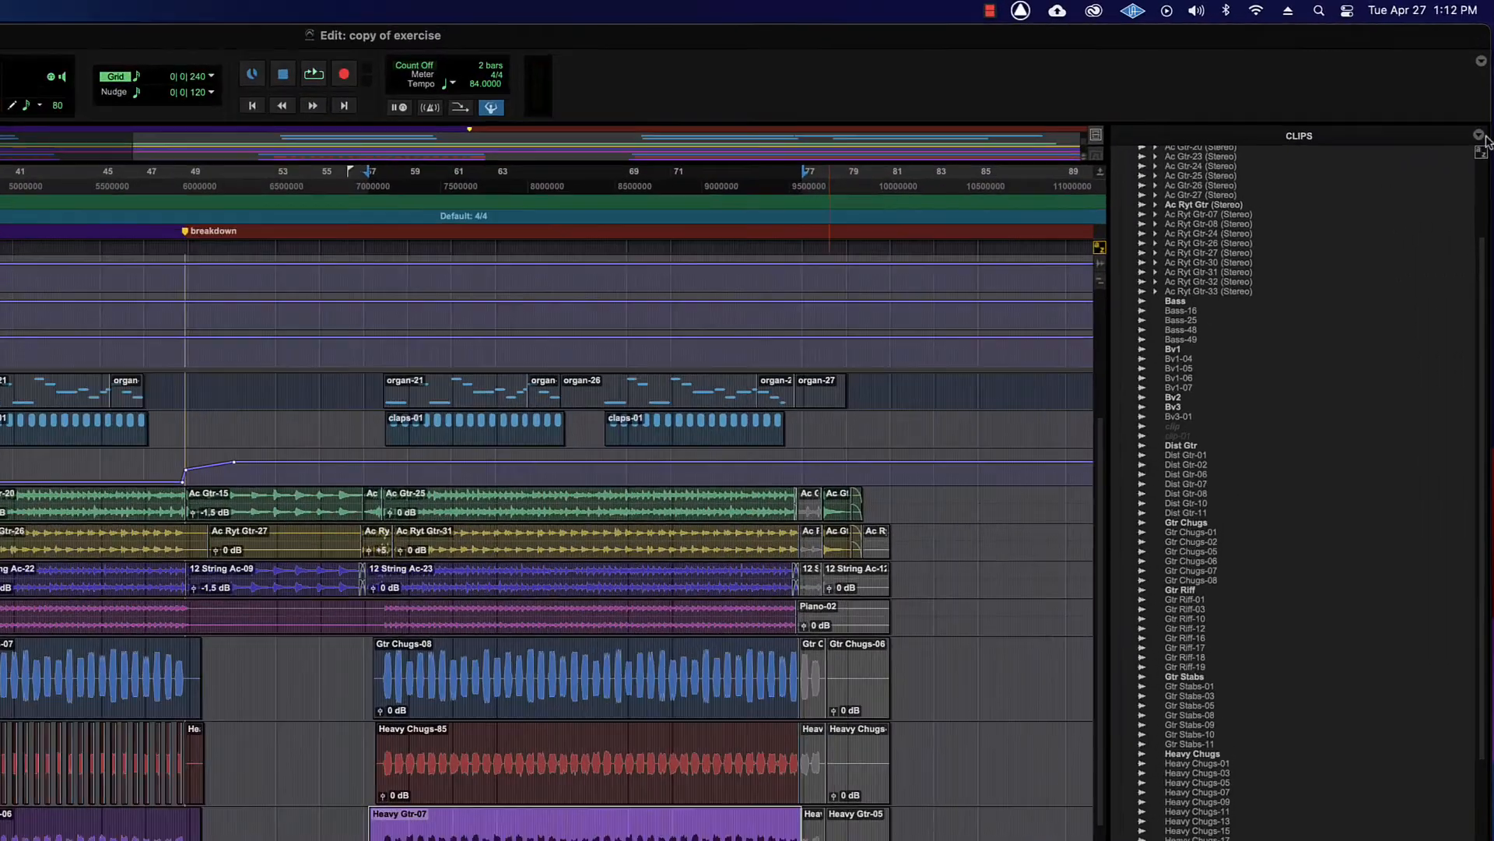
left_click(1484, 90)
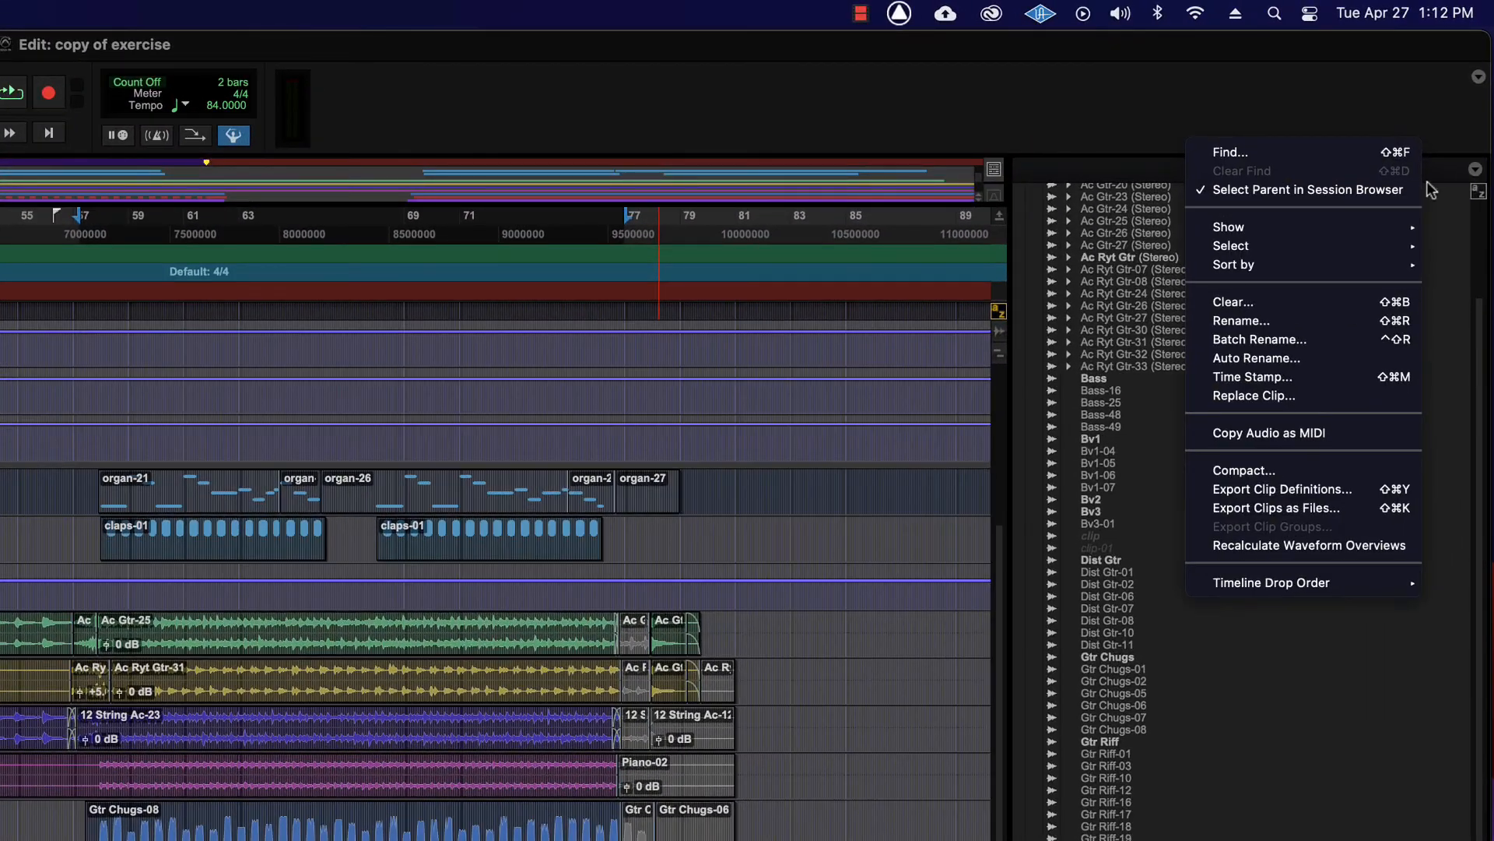
left_click(1247, 471)
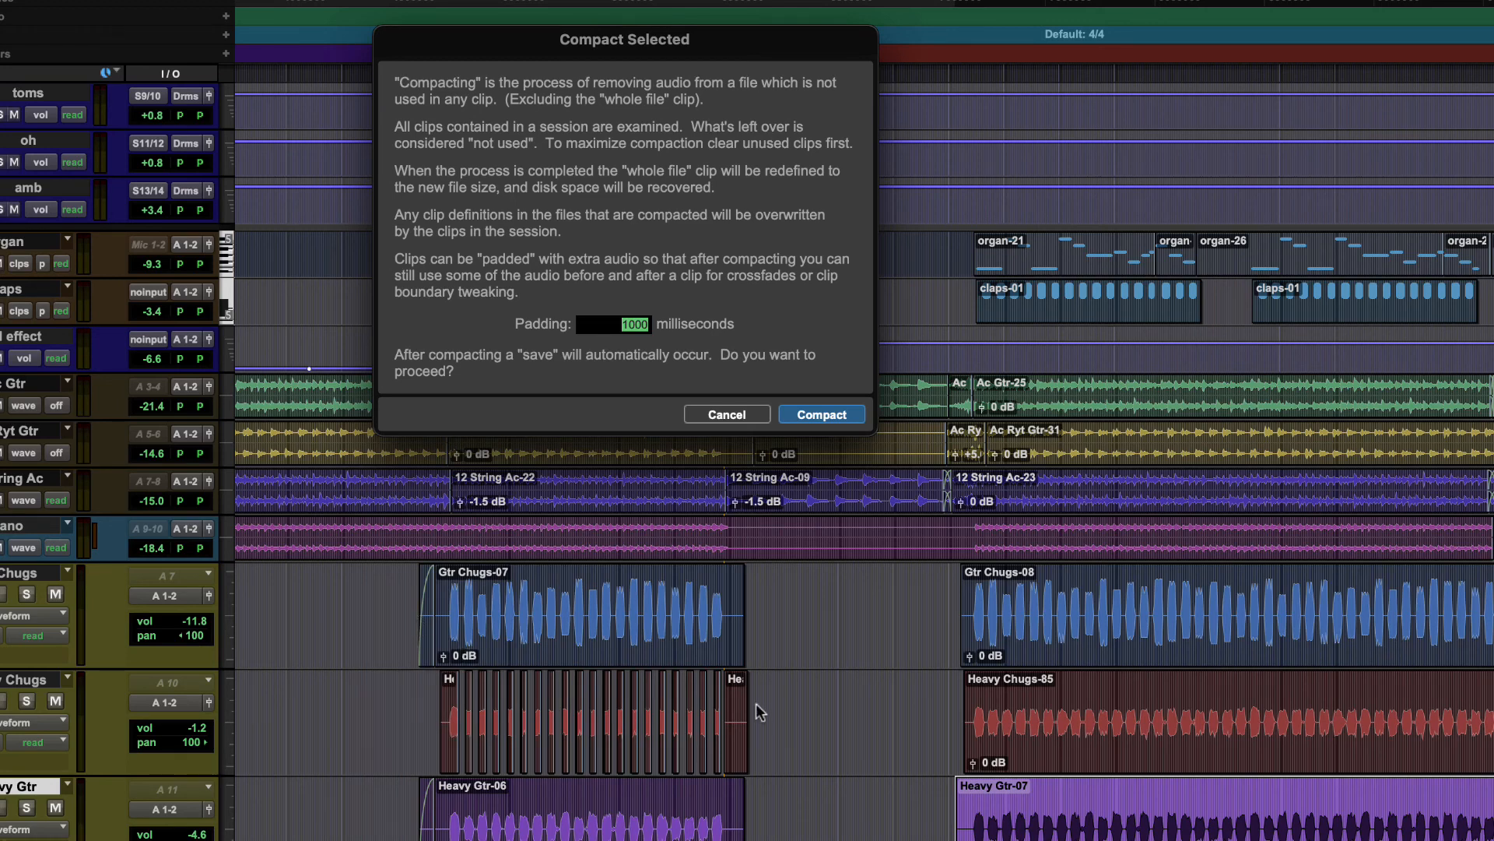
left_click(830, 418)
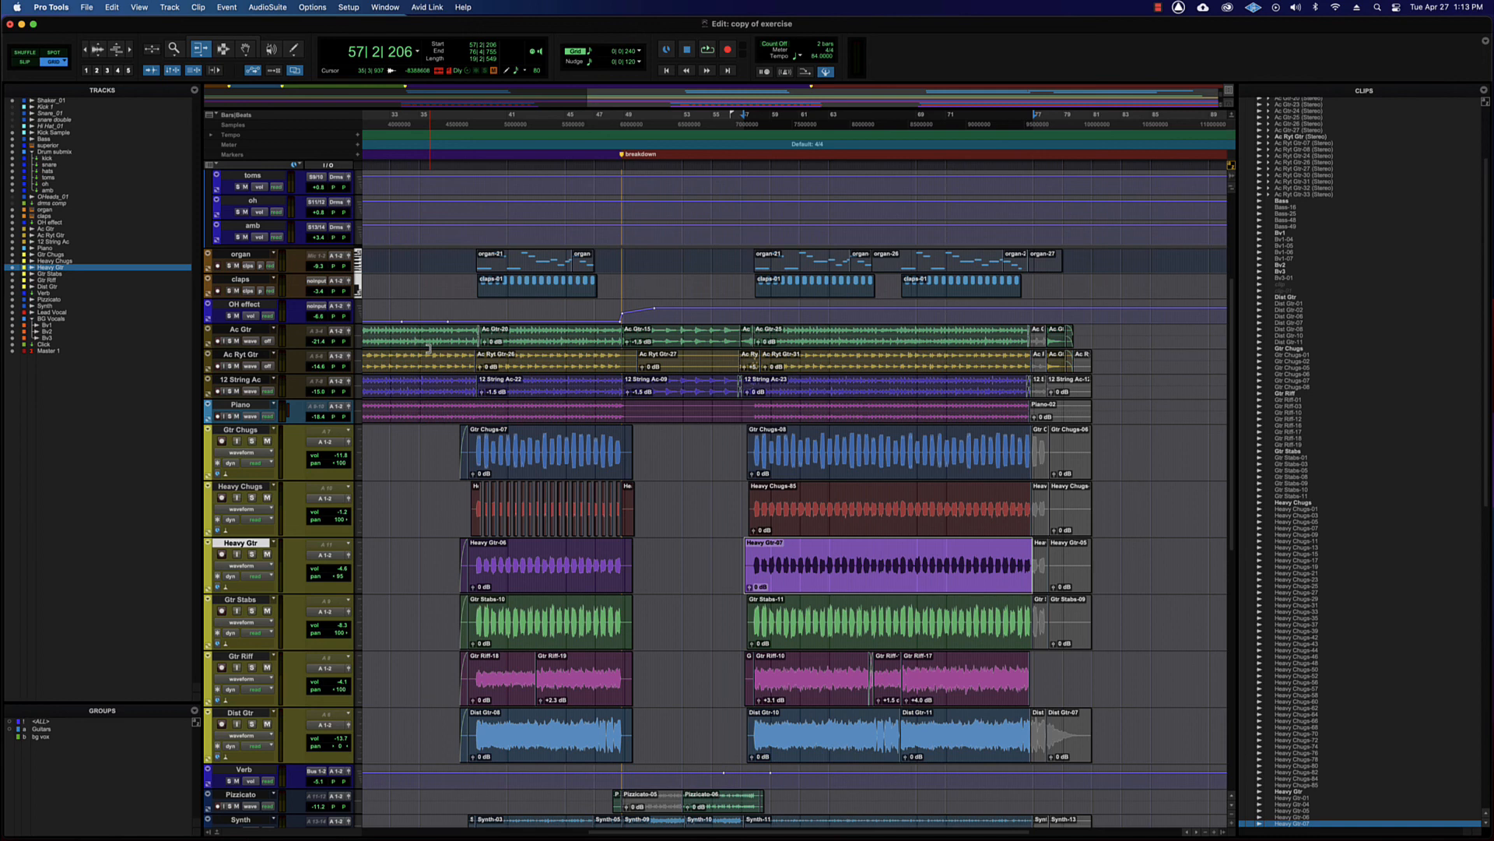
- Start a file-level command on the compacted session copy
left_click(86, 7)
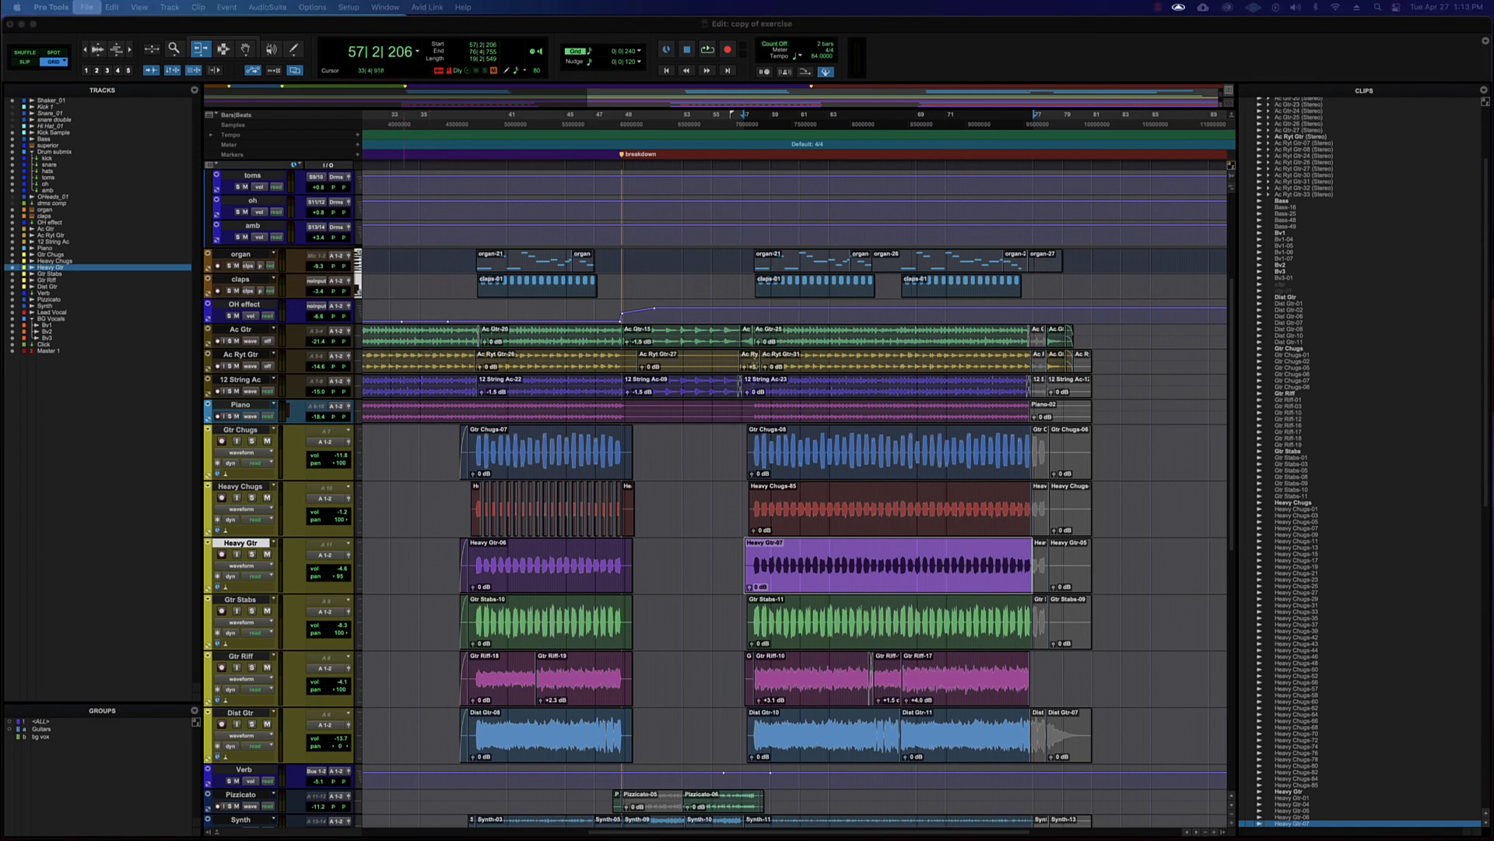